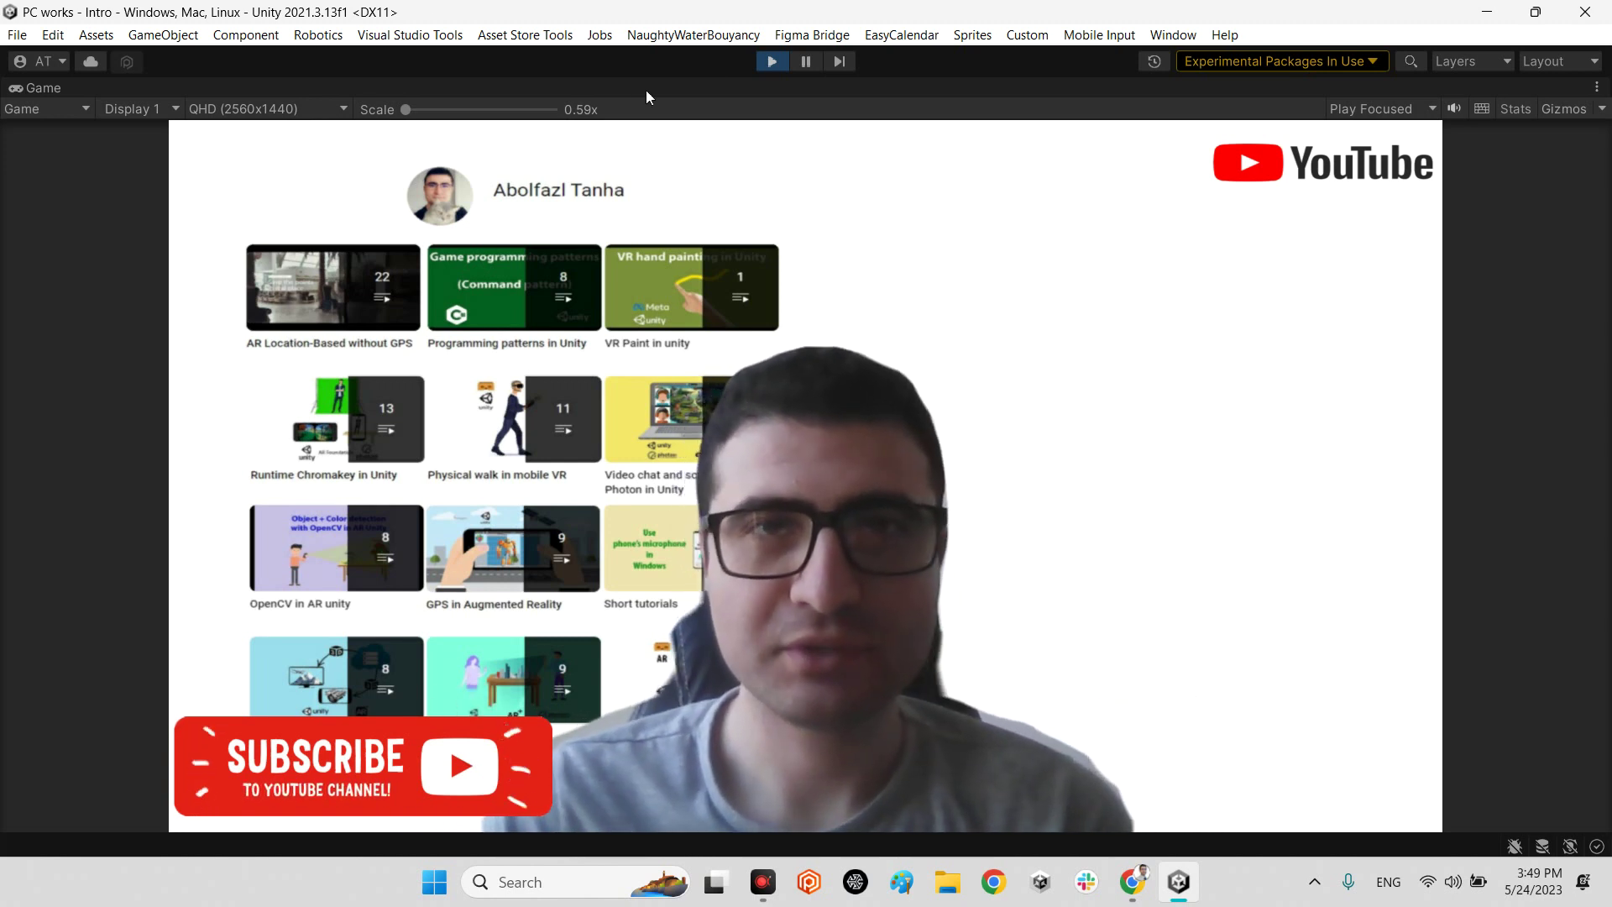
- Exit Play mode and un-maximize the Game view to restore the full editor layout
key(ctrl+p)
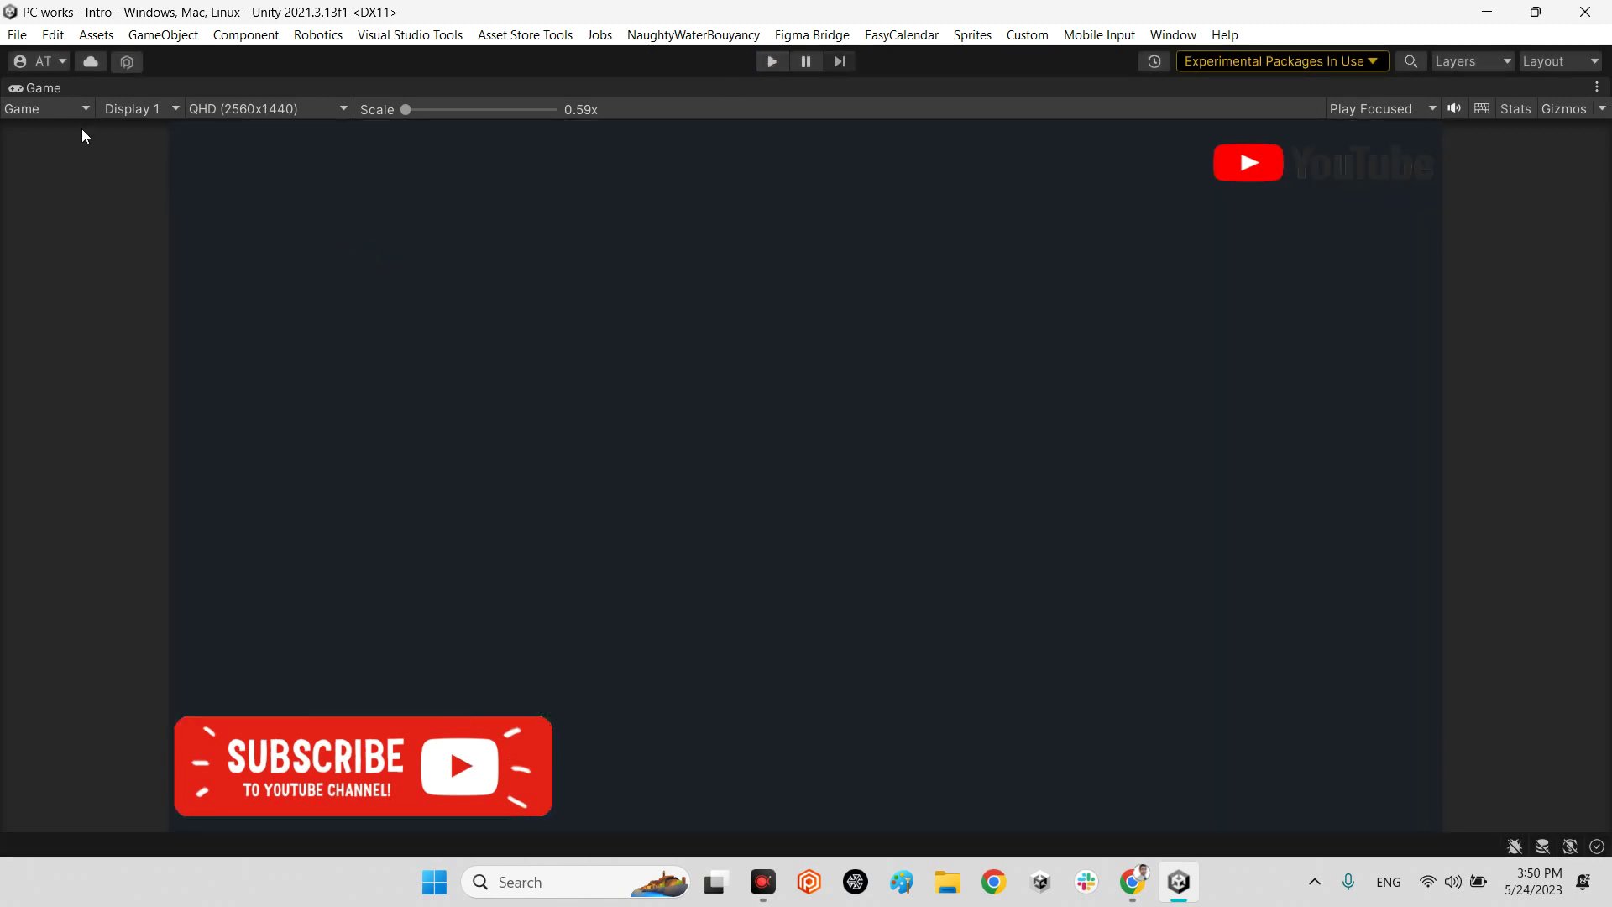
double_click(51, 89)
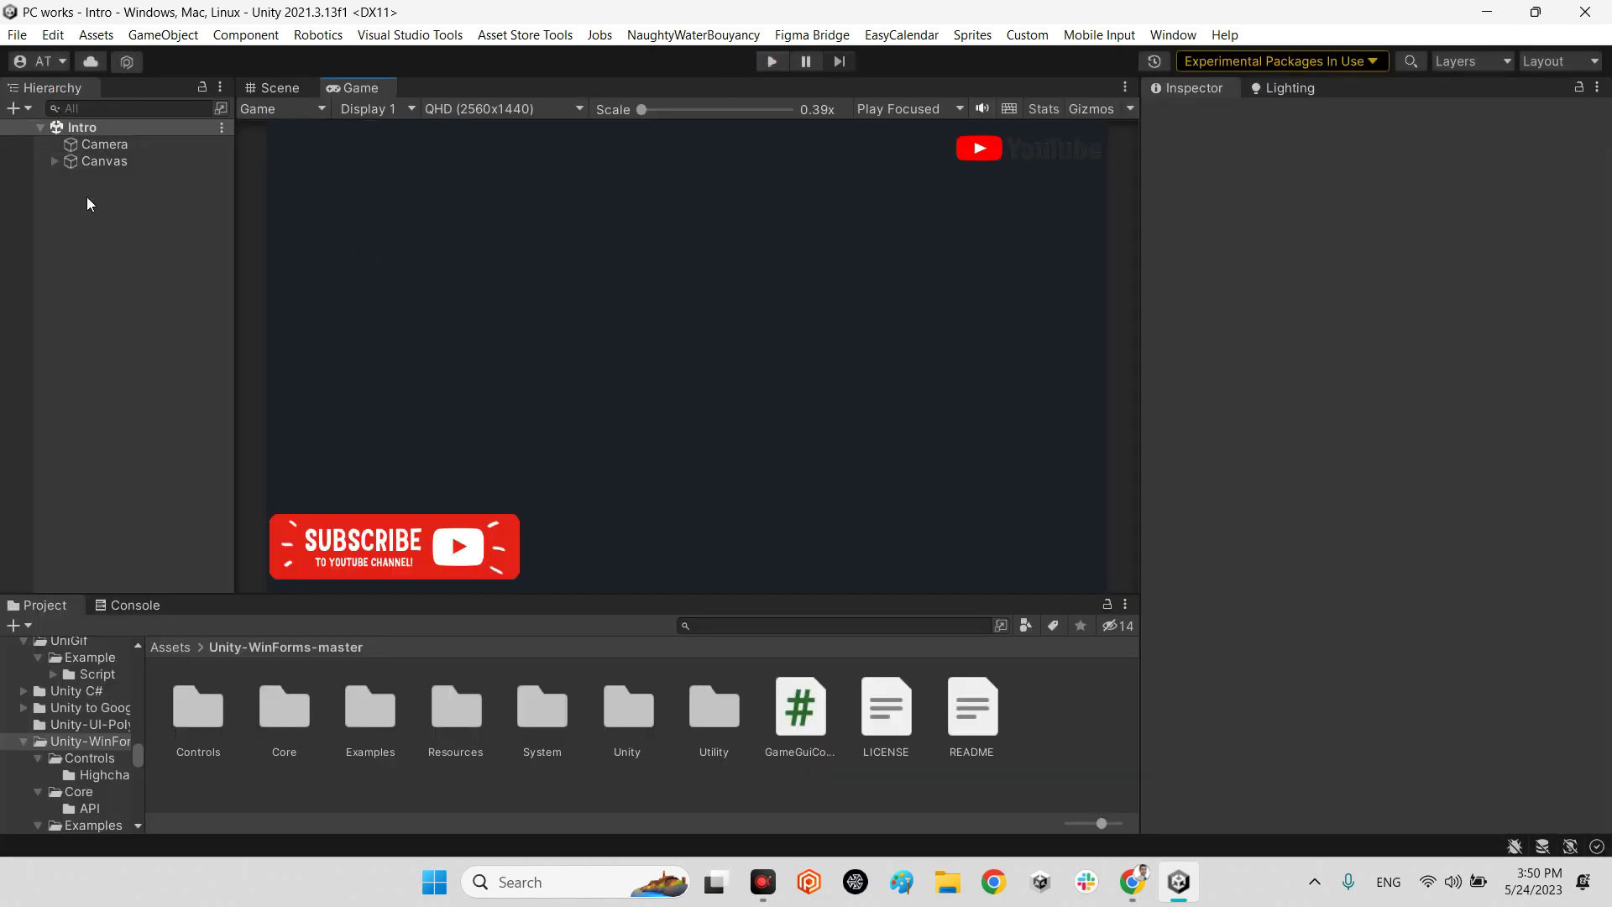
- Review the Unity-WinForms README in Chrome and glance at the Code clone options
click(1134, 881)
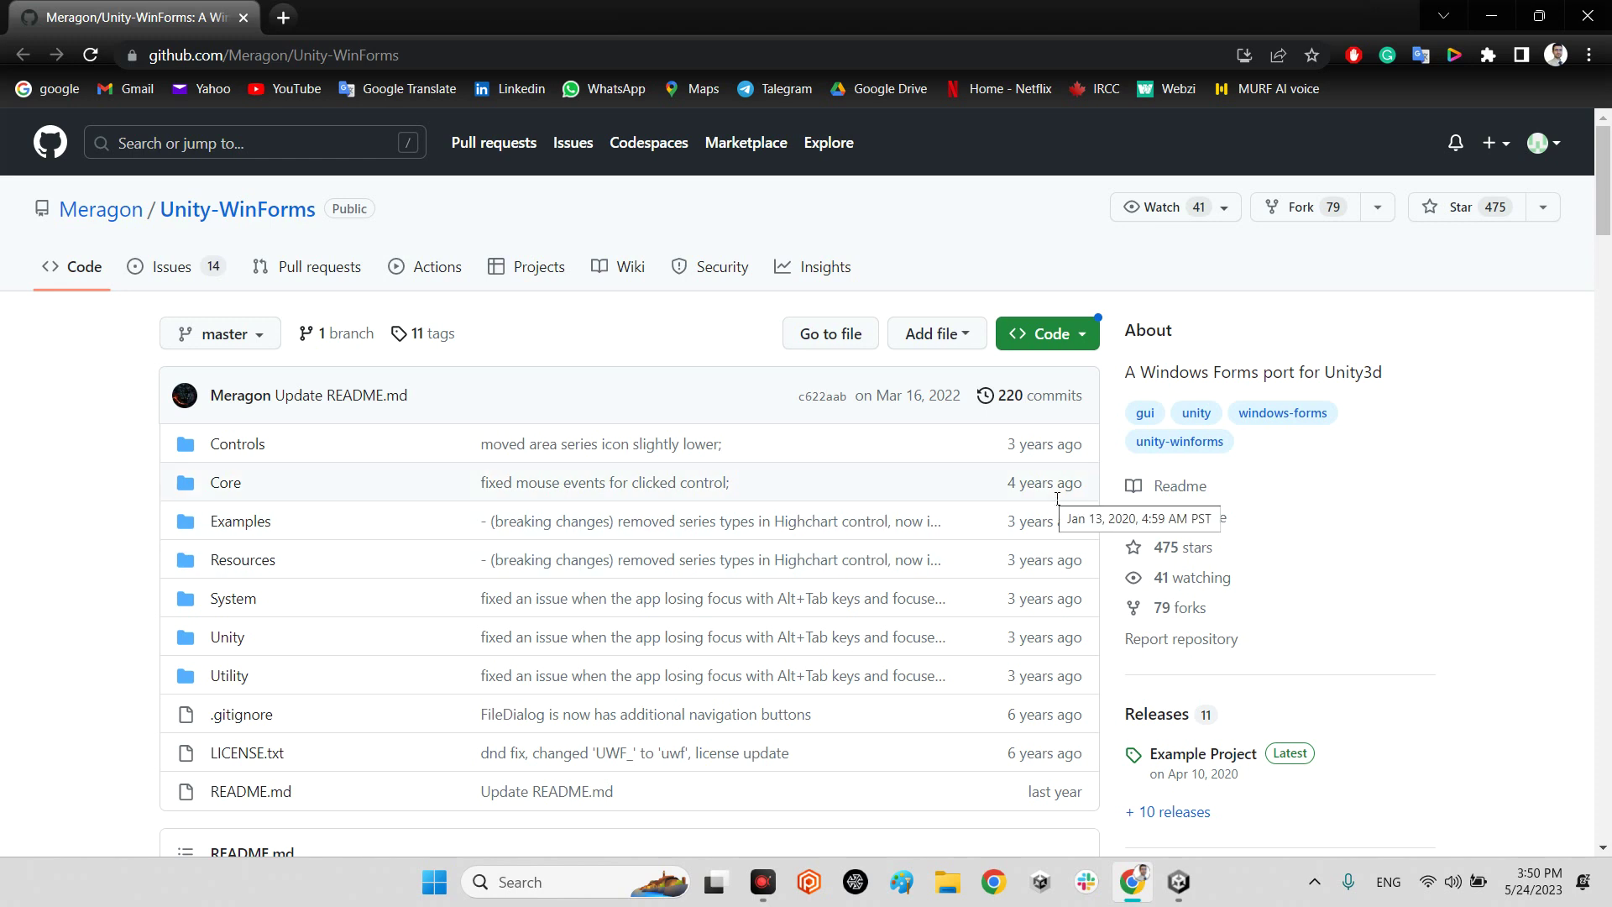
scroll(1087, 685, down, 3)
scroll(1083, 685, down, 2)
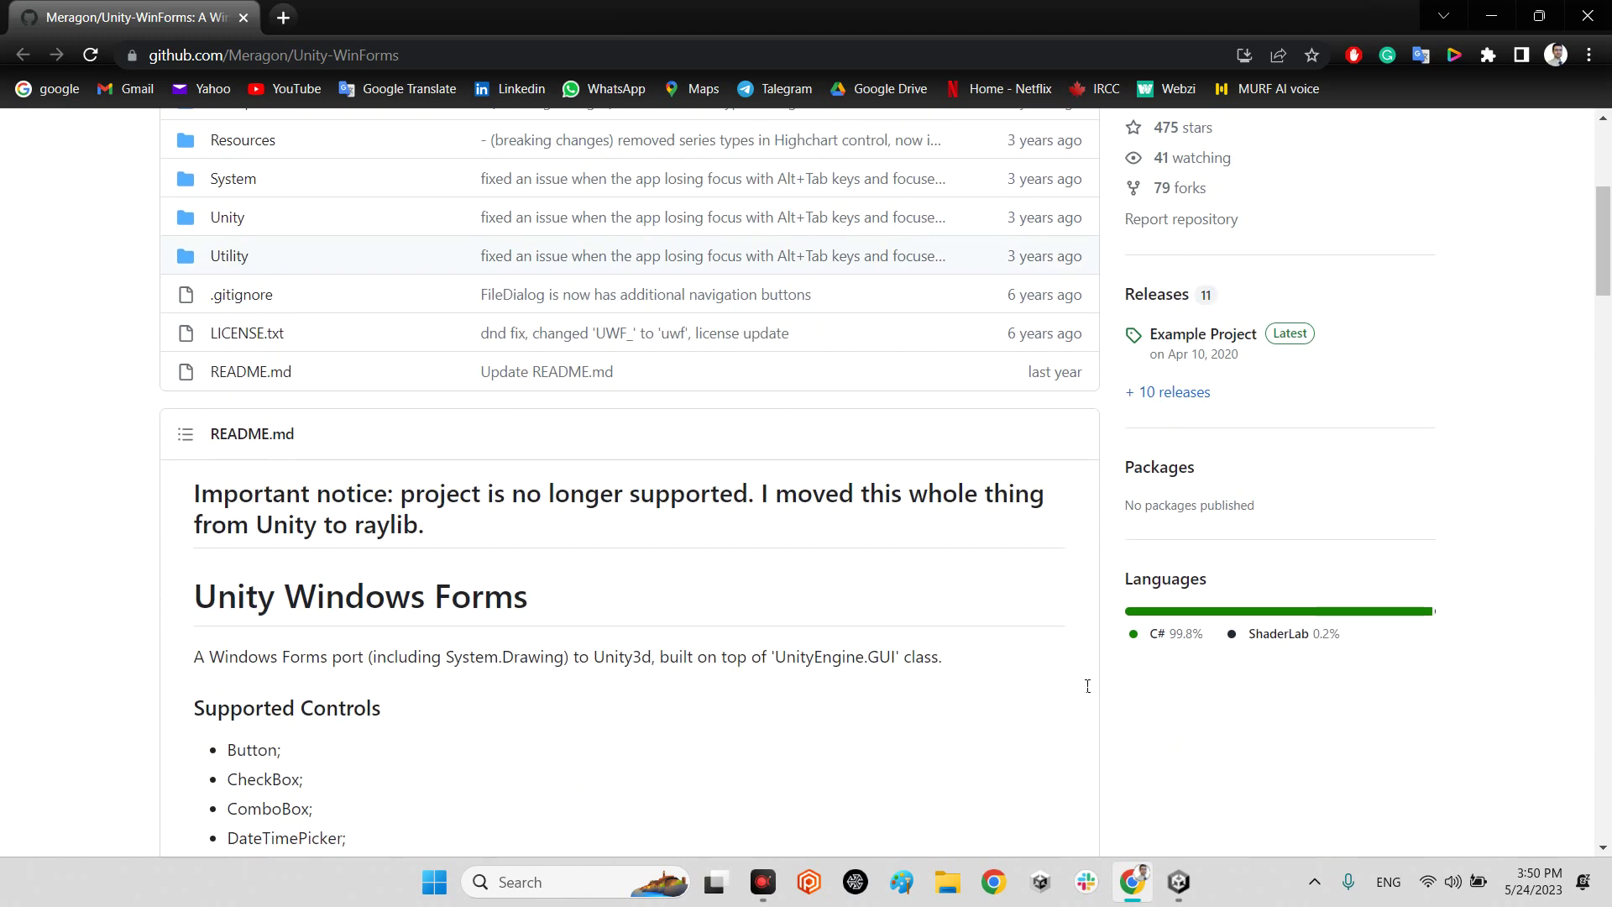
scroll(1083, 685, down, 1)
scroll(1082, 685, down, 3)
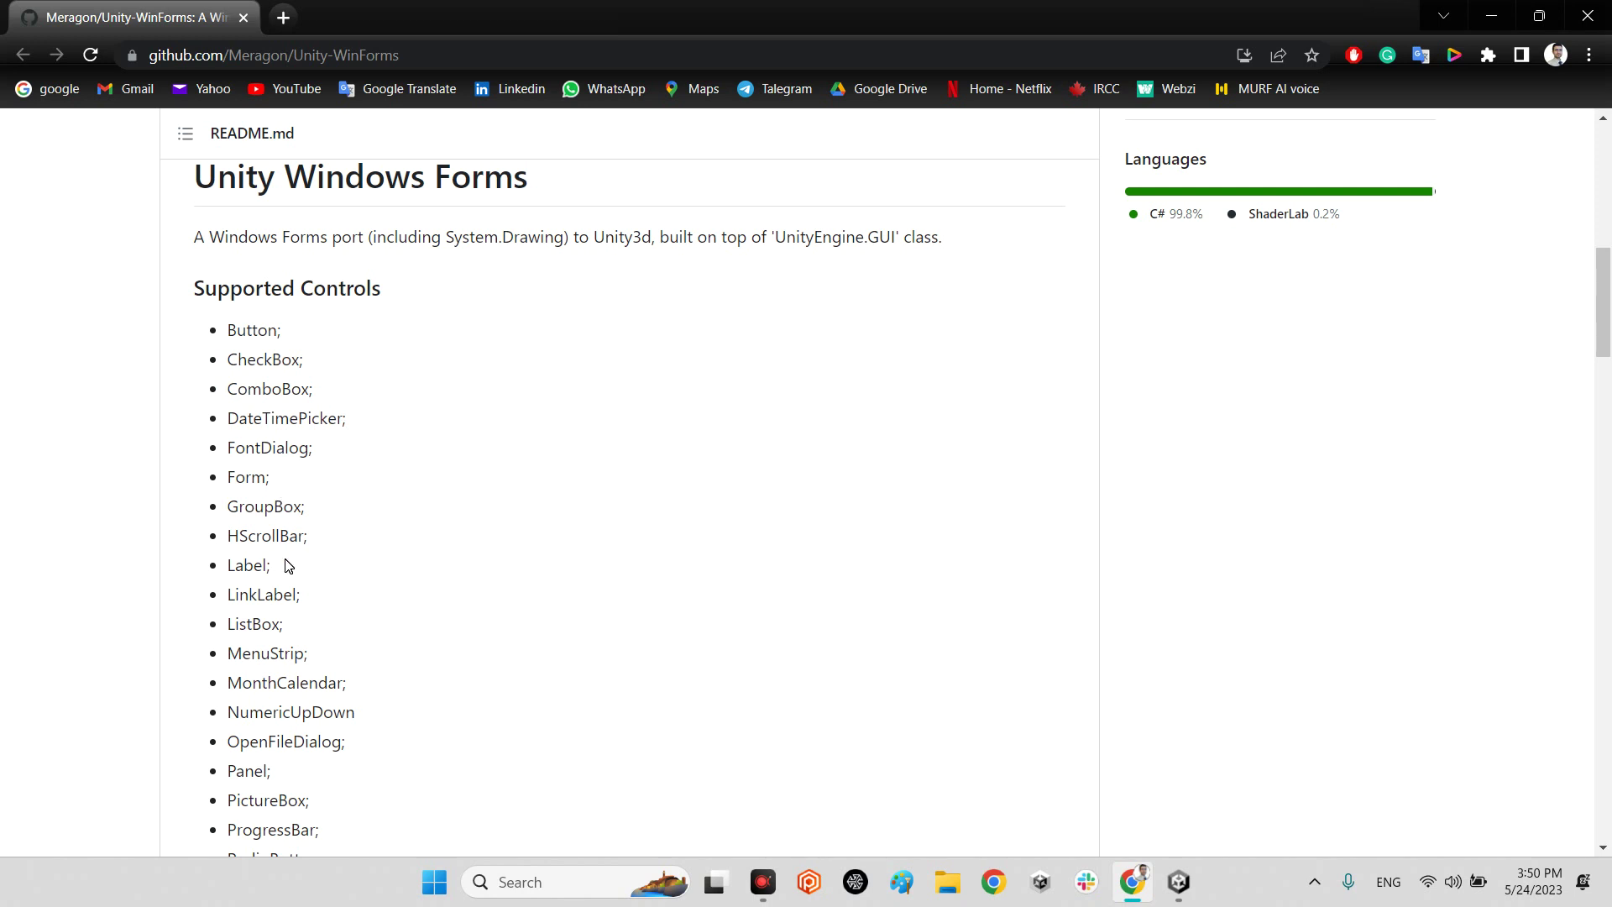
scroll(321, 581, down, 1)
scroll(321, 581, down, 3)
scroll(327, 604, down, 1)
scroll(340, 656, down, 1)
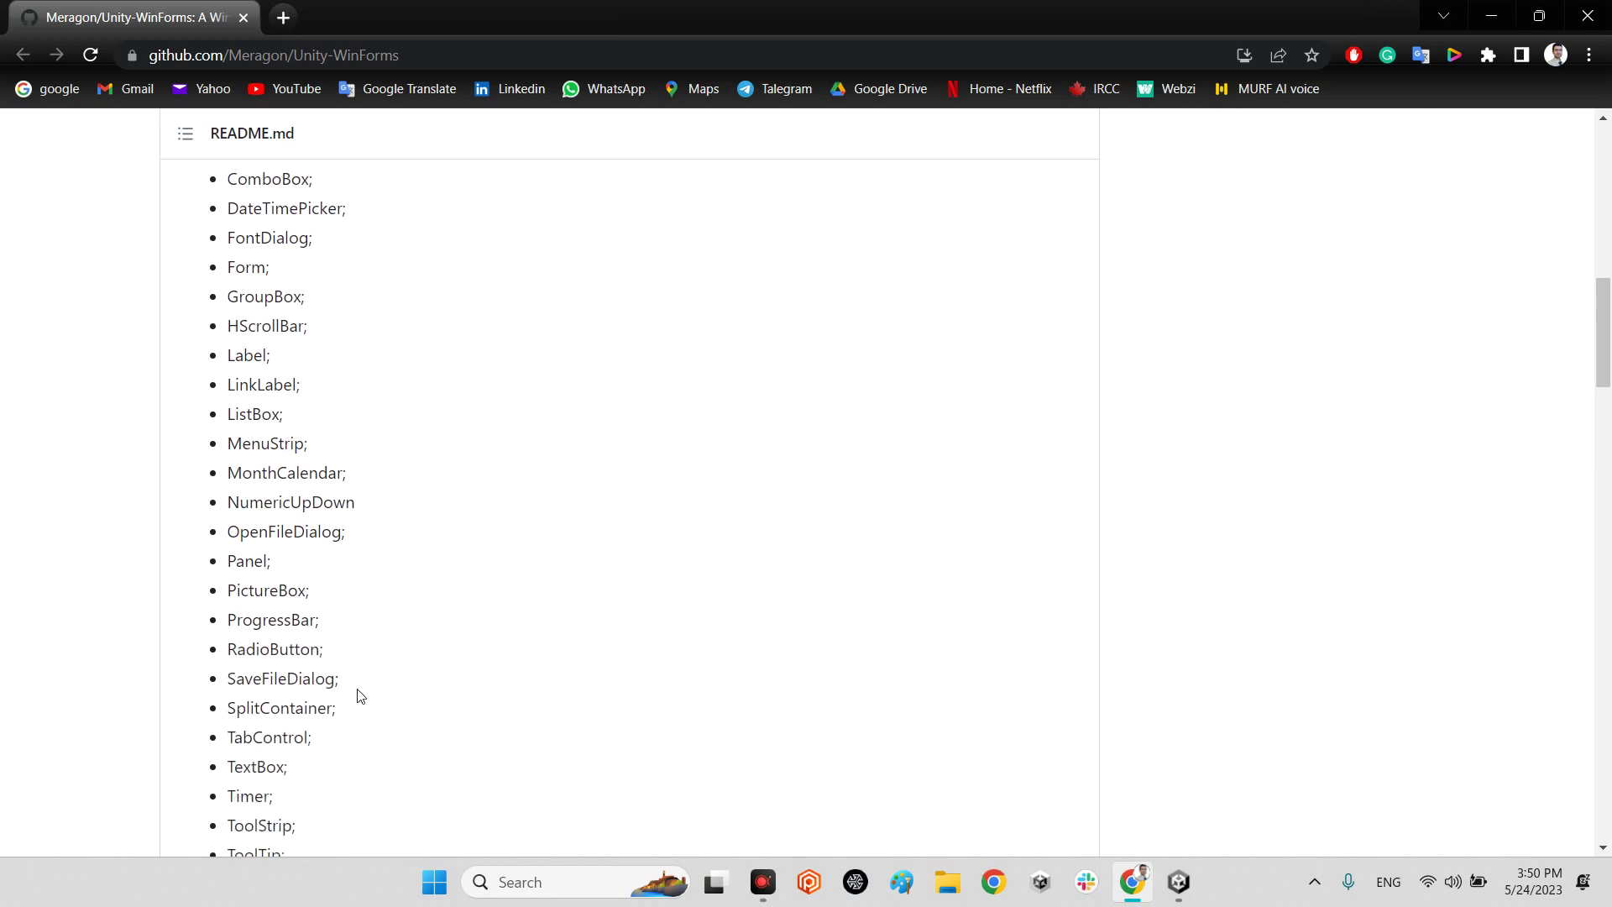
scroll(363, 698, down, 2)
scroll(308, 681, down, 1)
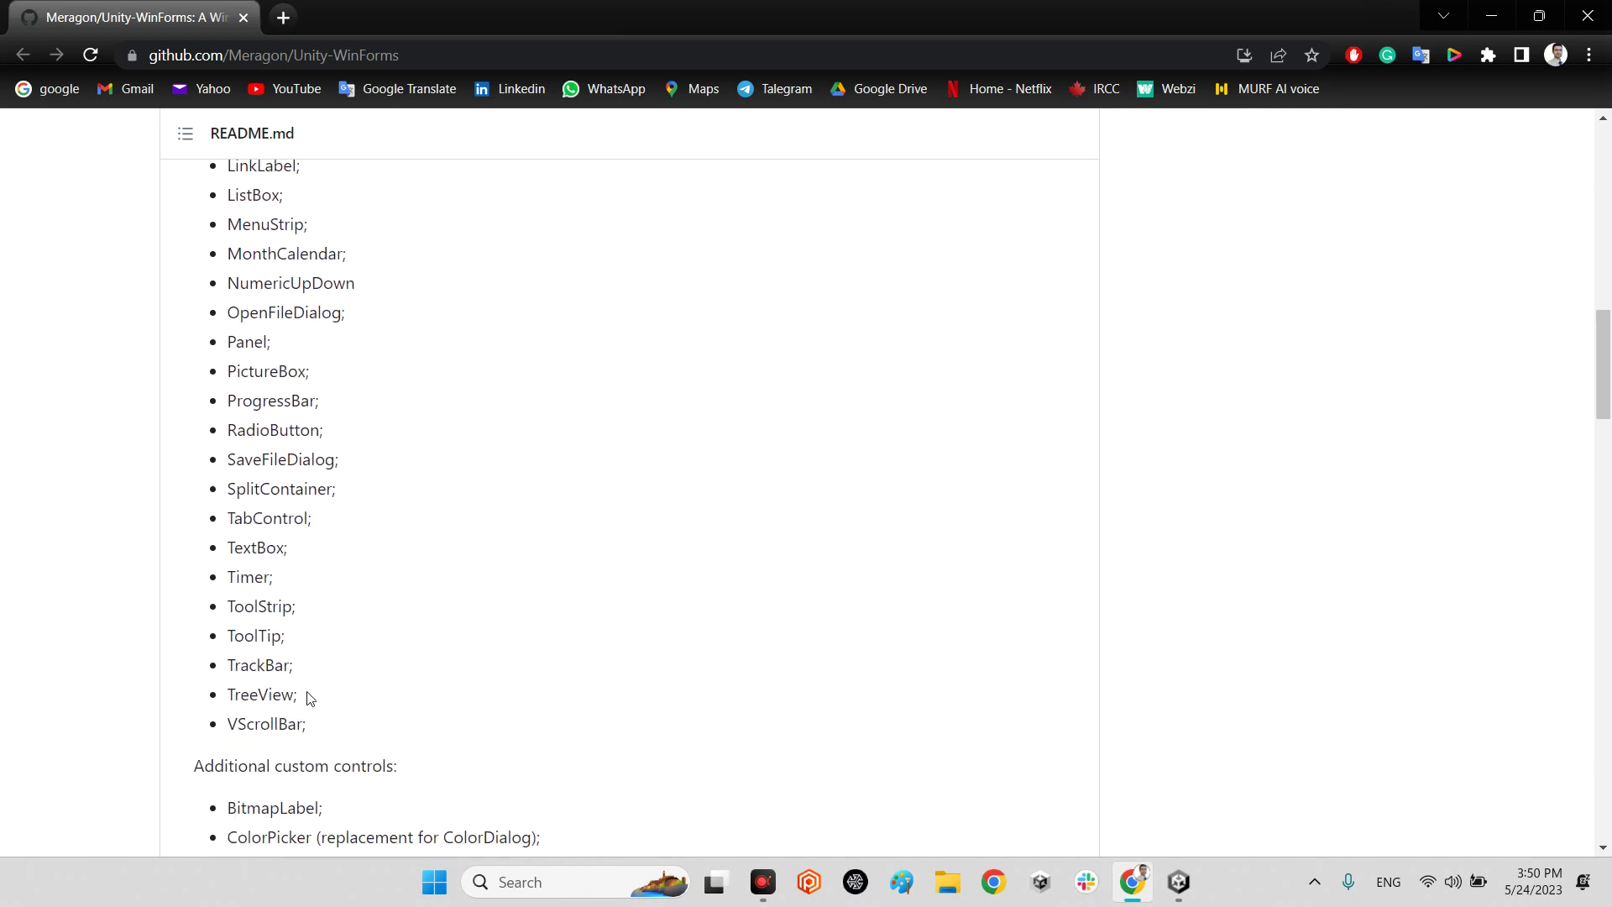
scroll(309, 680, down, 2)
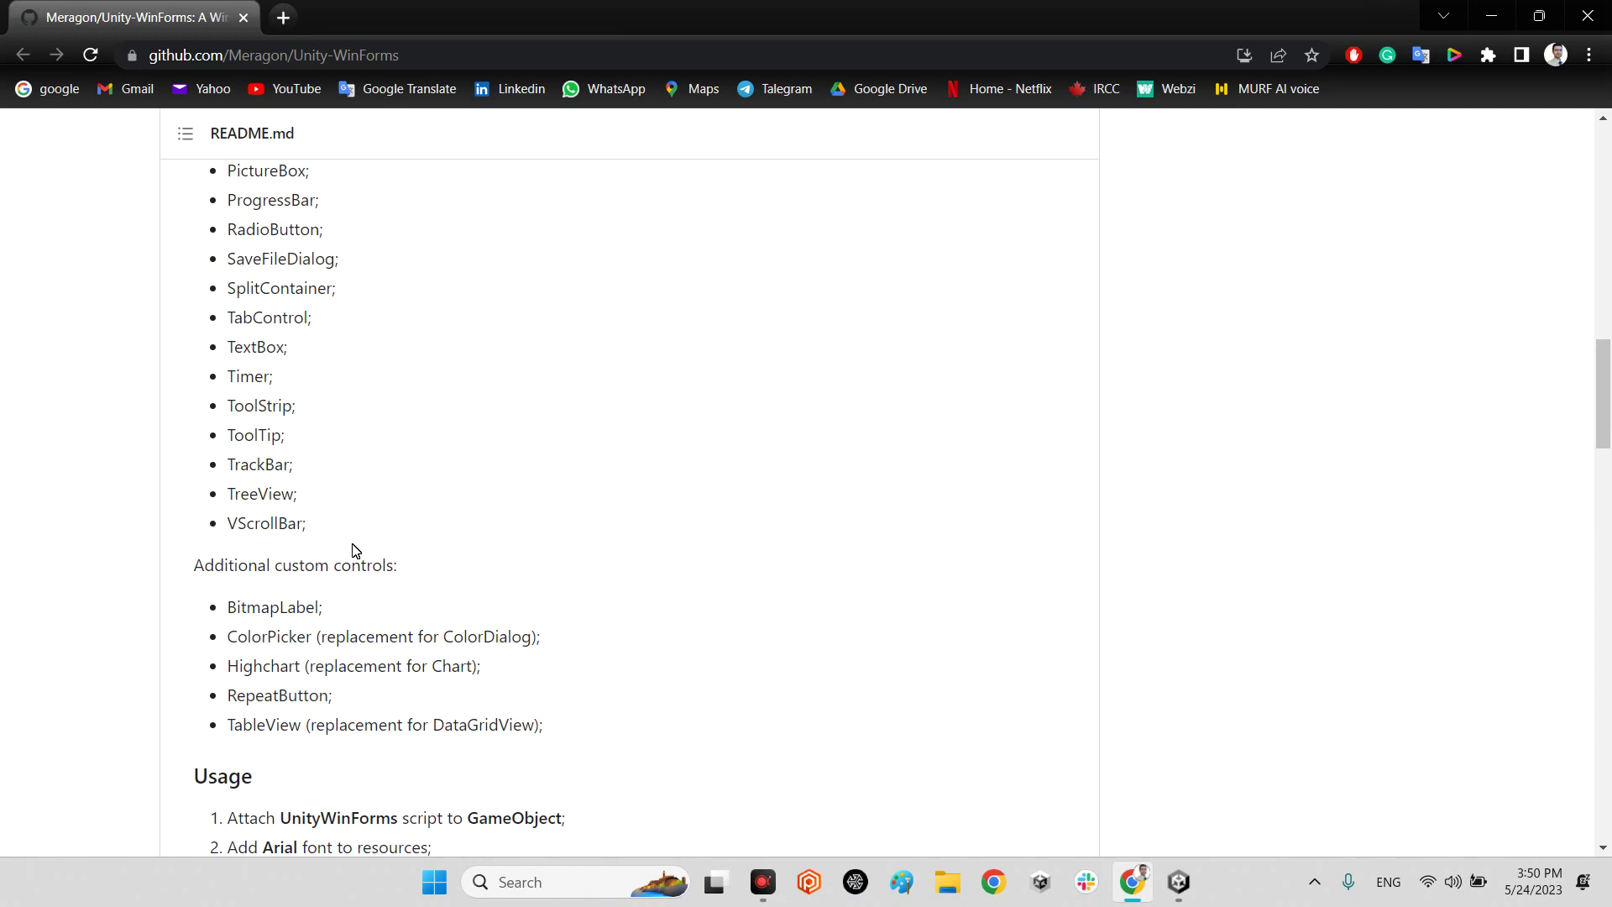
scroll(353, 549, down, 1)
scroll(353, 549, up, 4)
scroll(756, 535, up, 3)
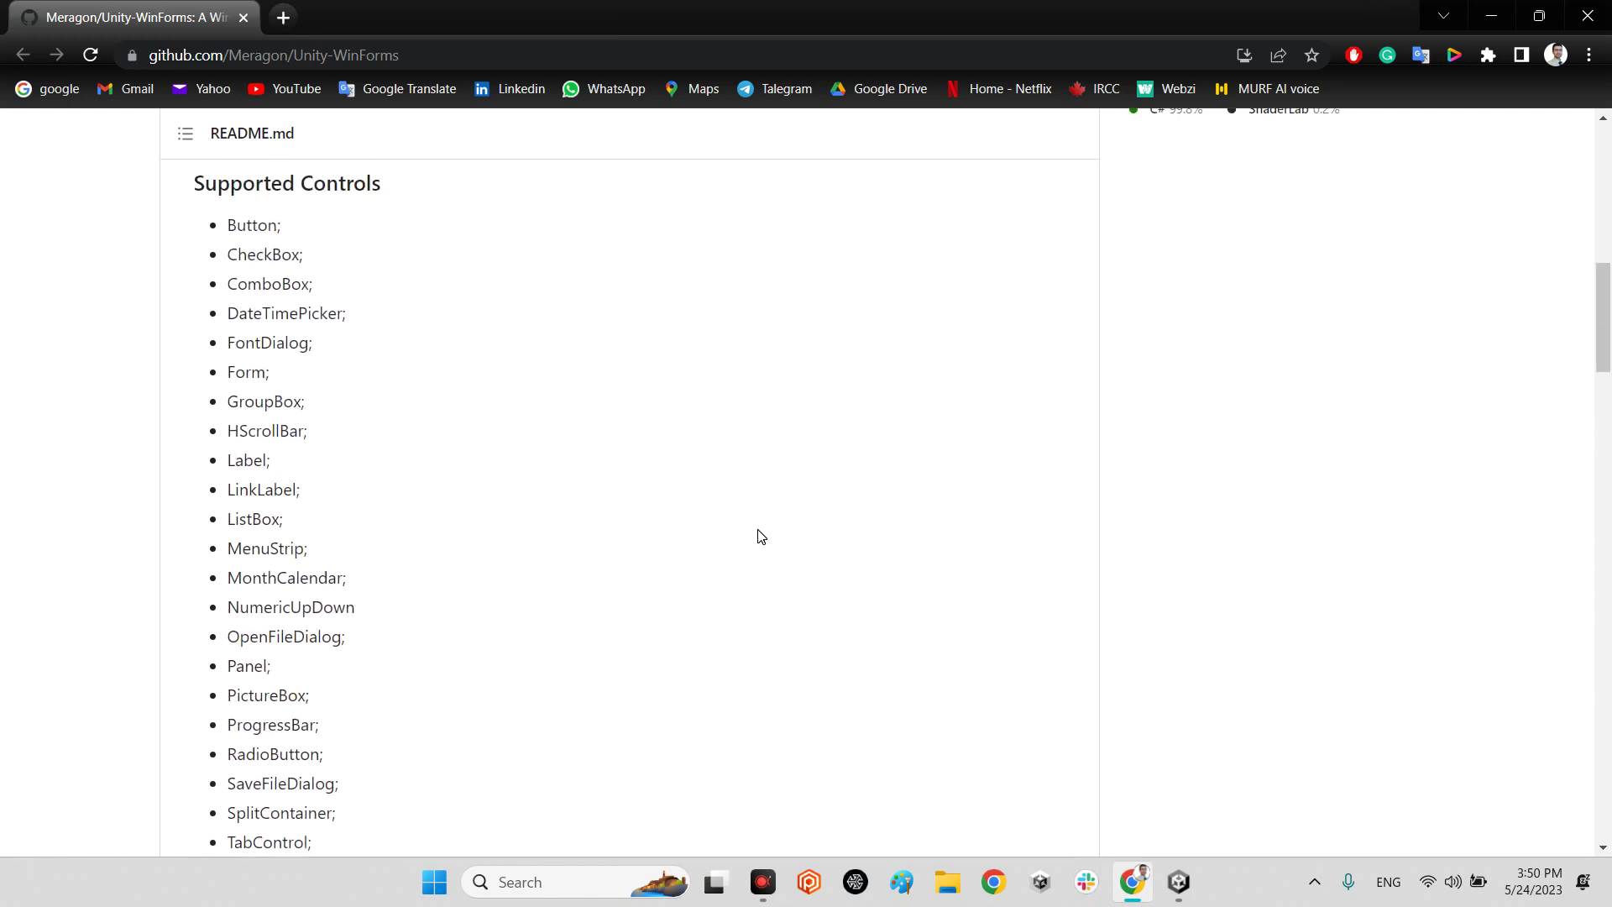
scroll(759, 538, up, 5)
scroll(759, 537, up, 4)
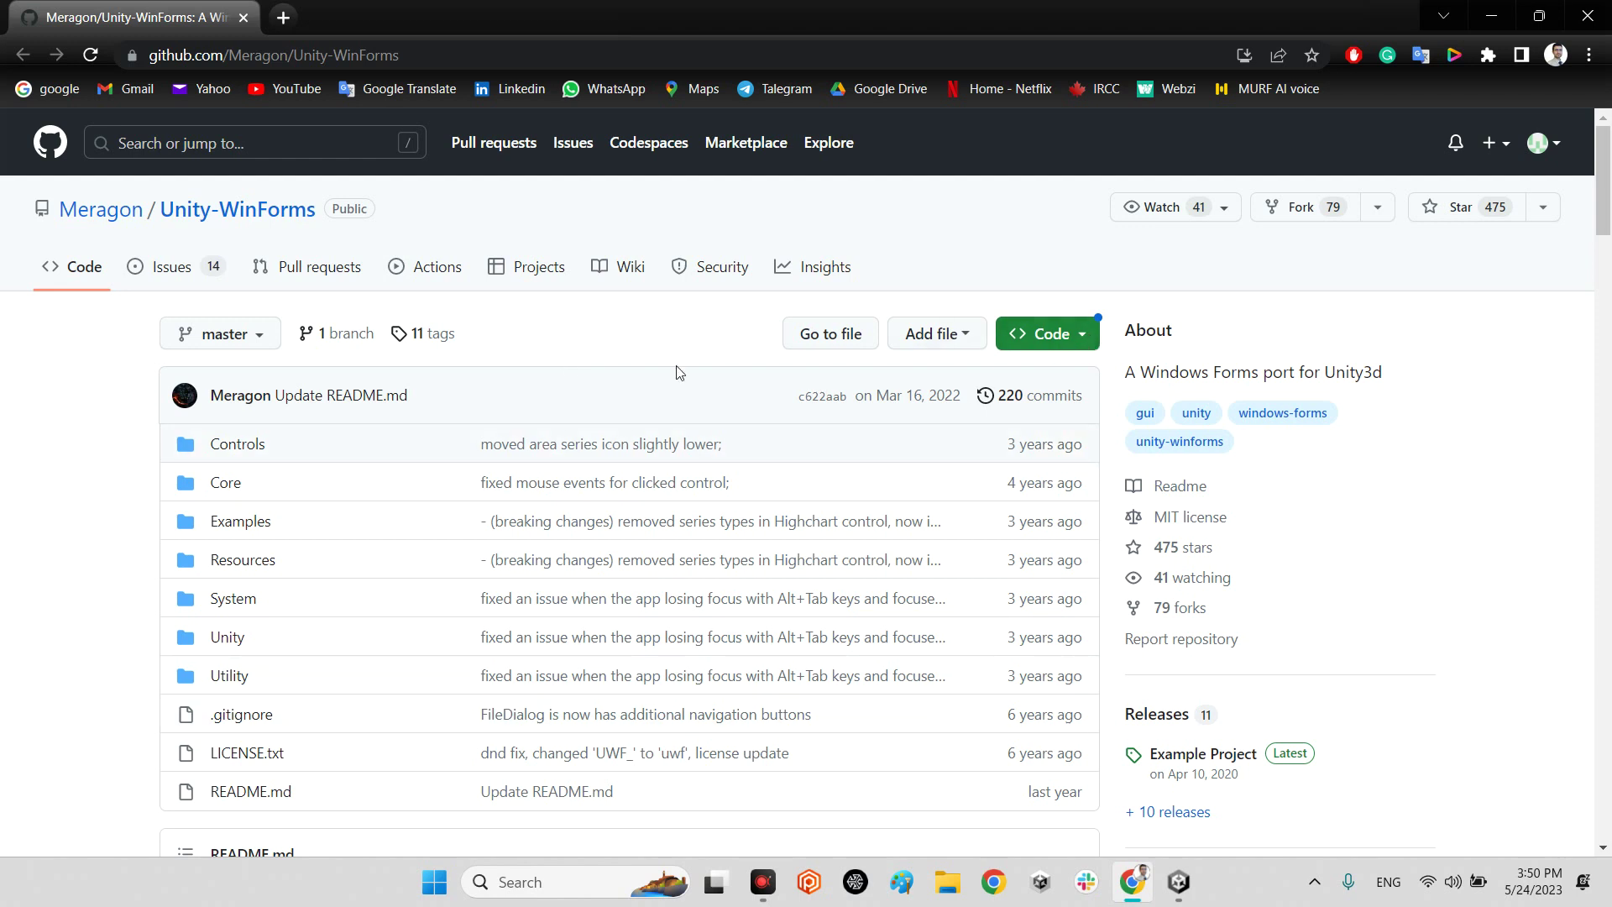
click(1074, 335)
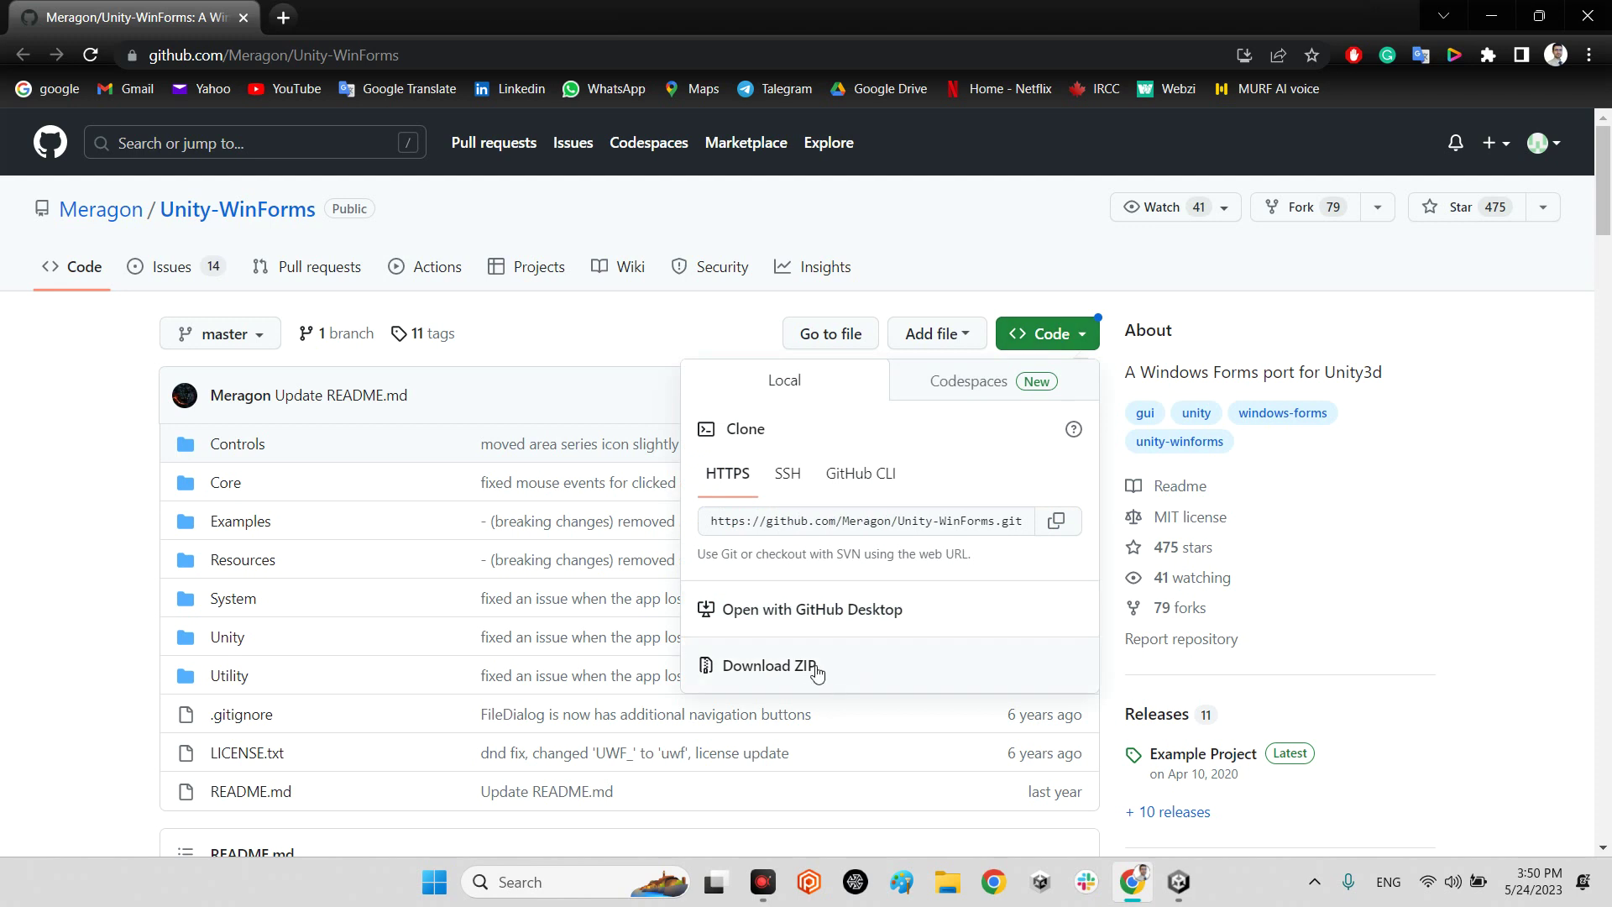
click(508, 361)
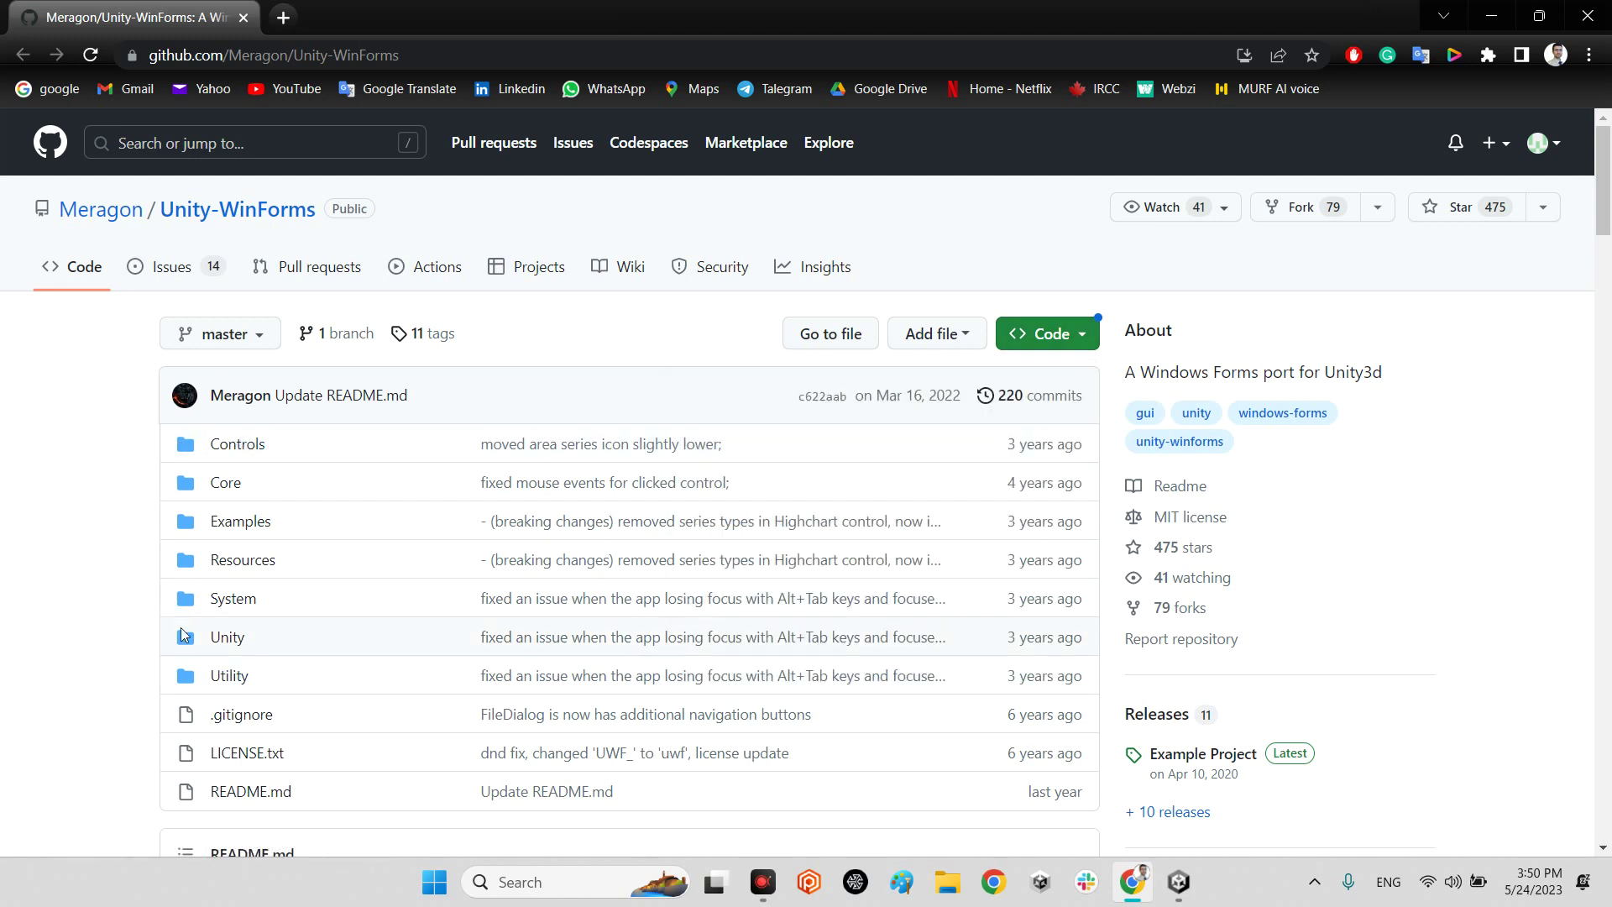
- In Unity, browse Examples > Panels and inspect the PanelComboBox and Panel Color Picker scripts
click(1176, 881)
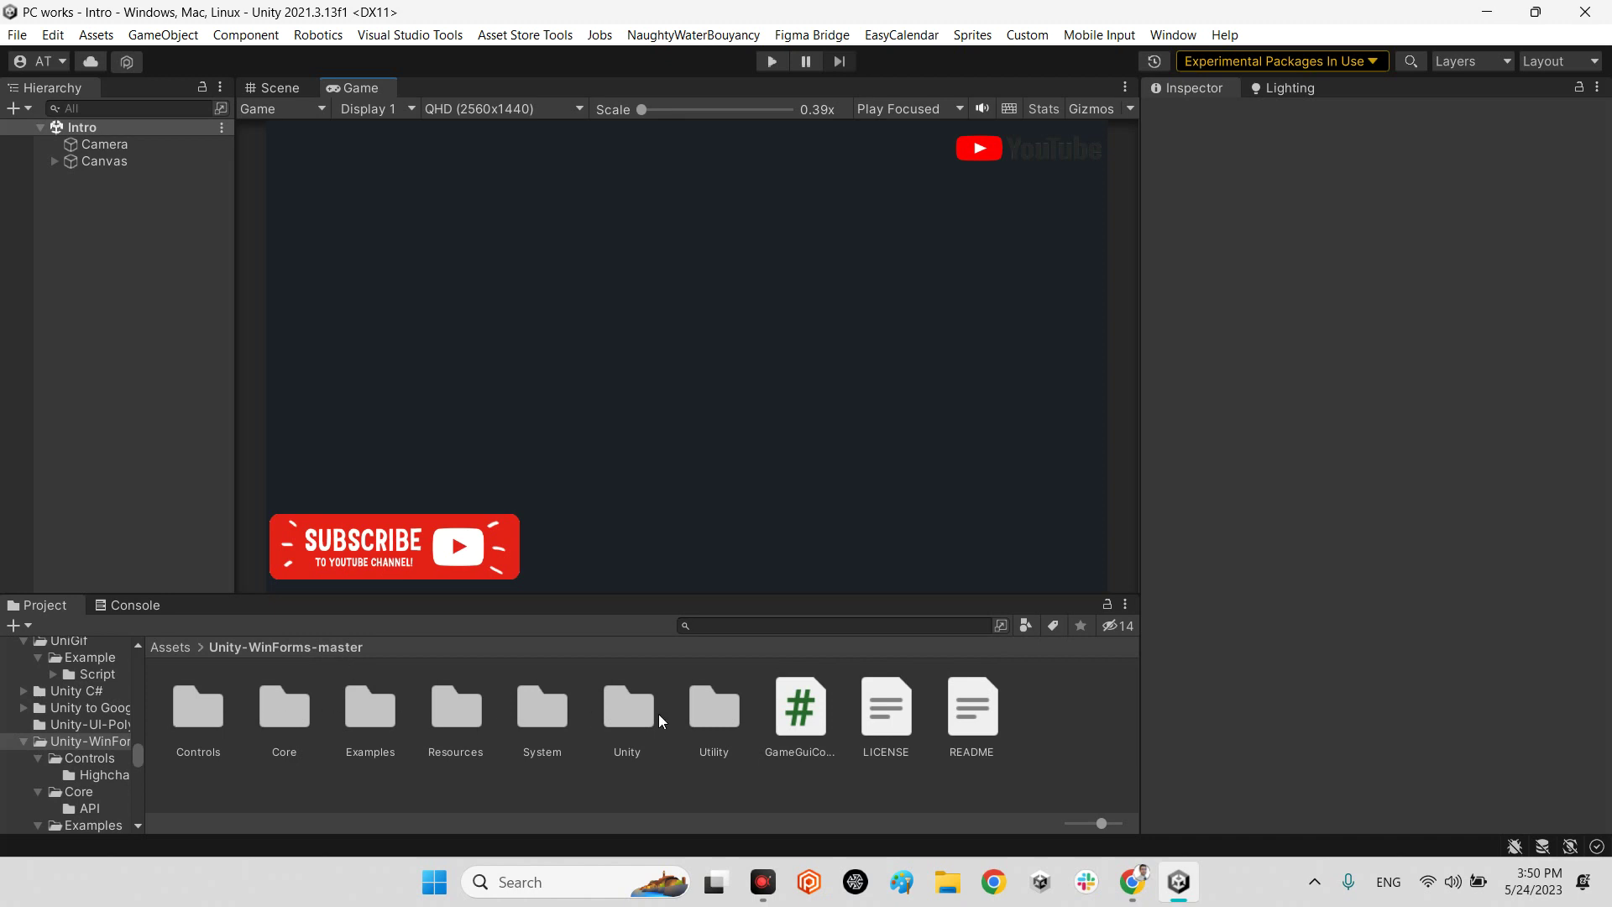
double_click(348, 719)
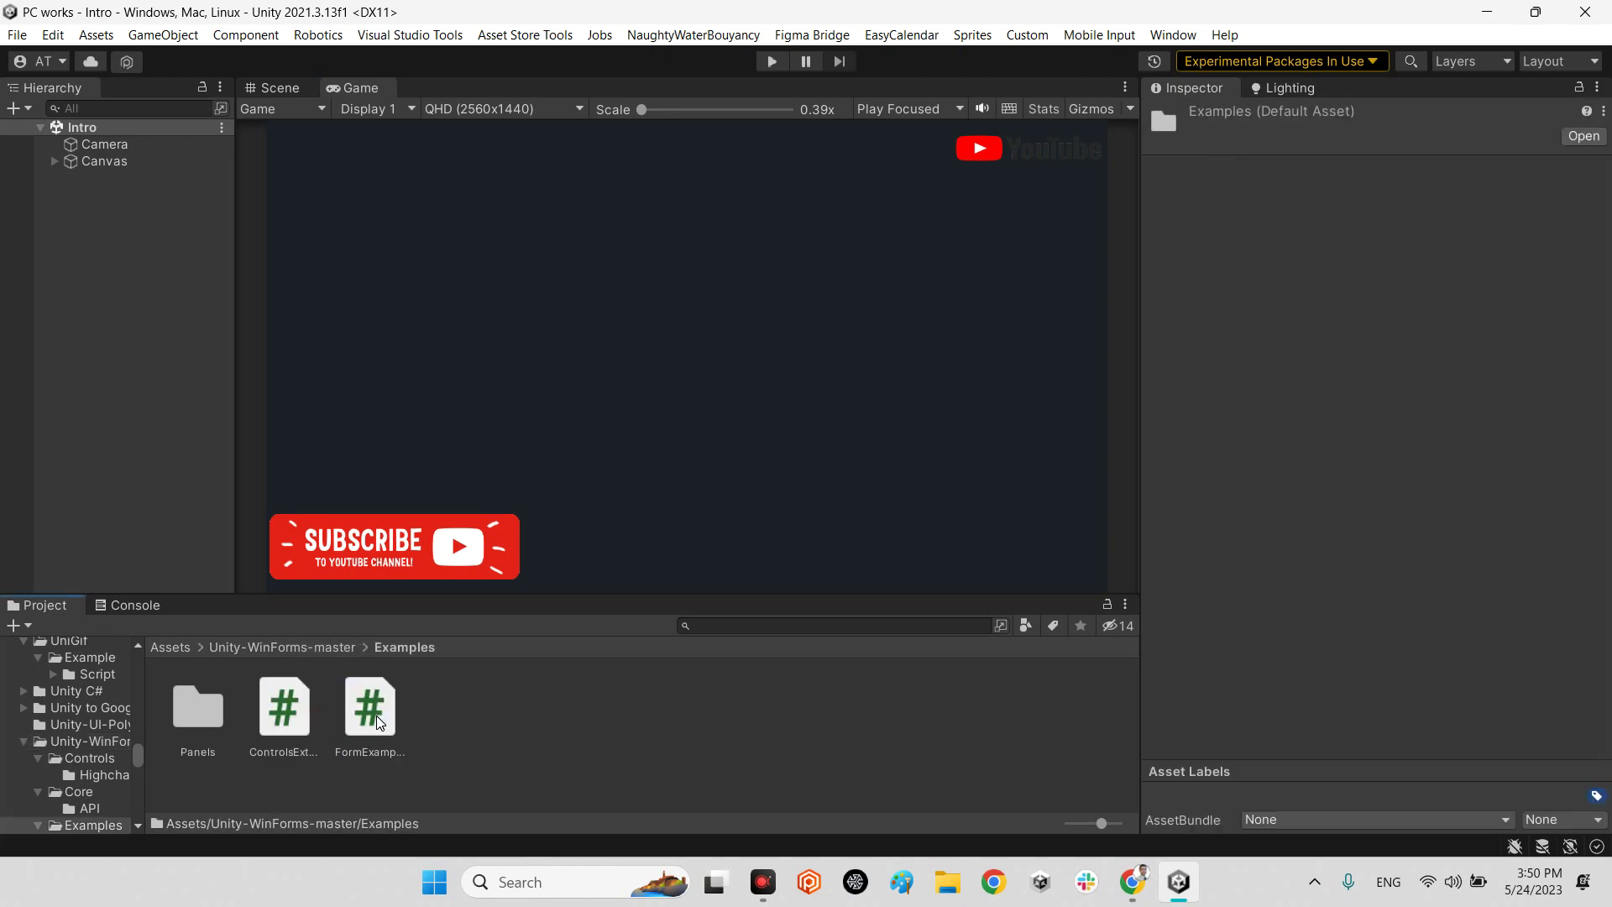
click(212, 714)
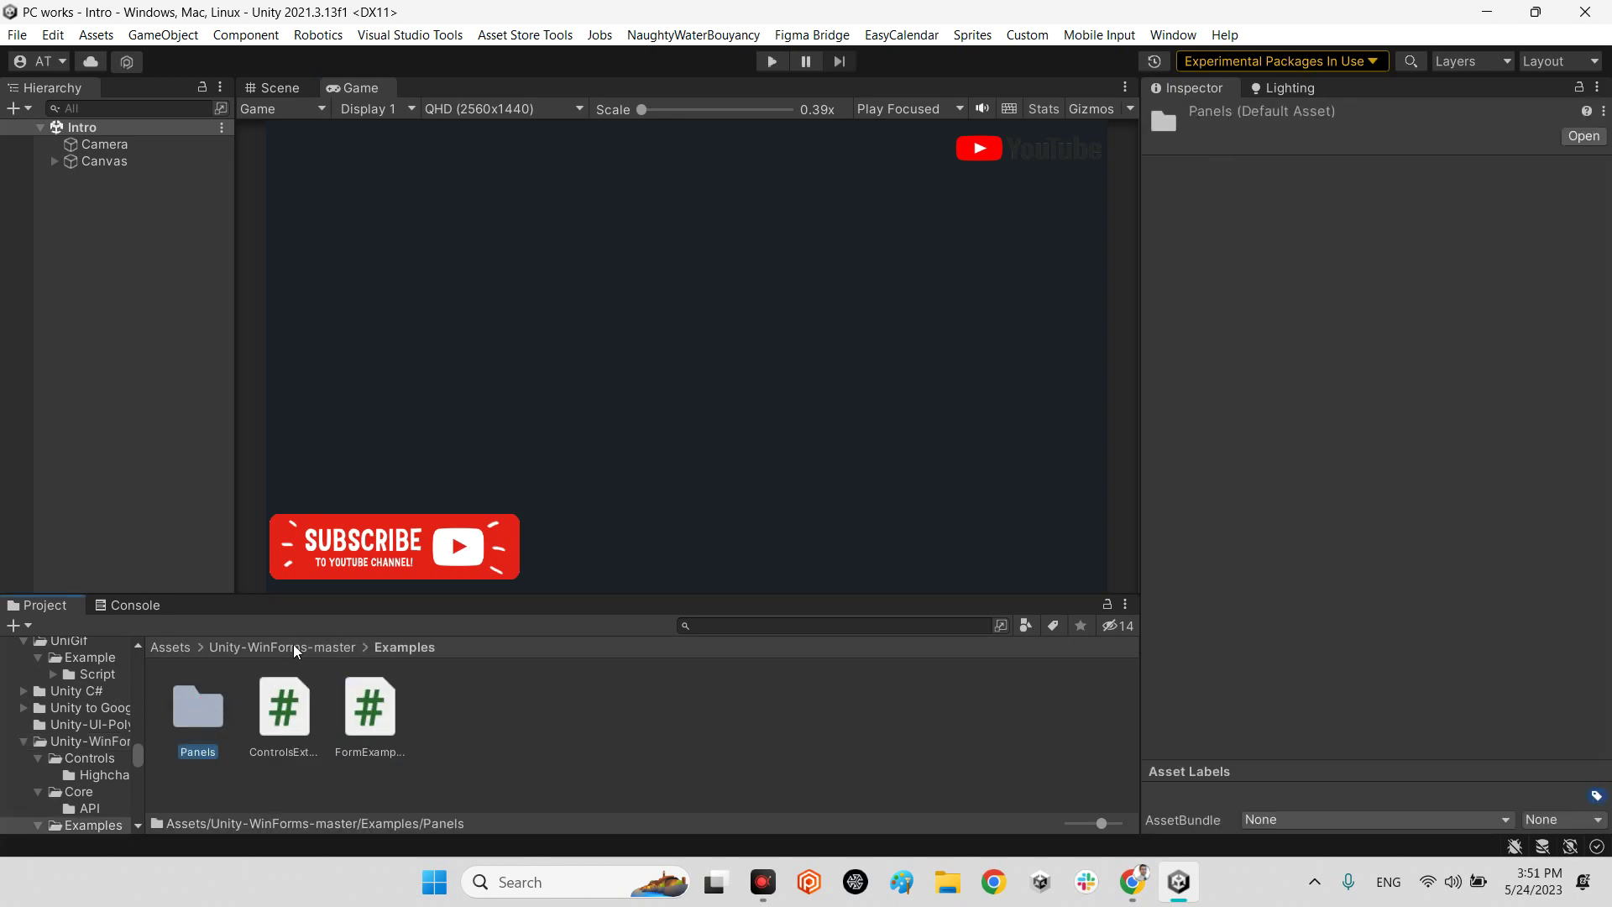
double_click(199, 708)
scroll(548, 748, down, 3)
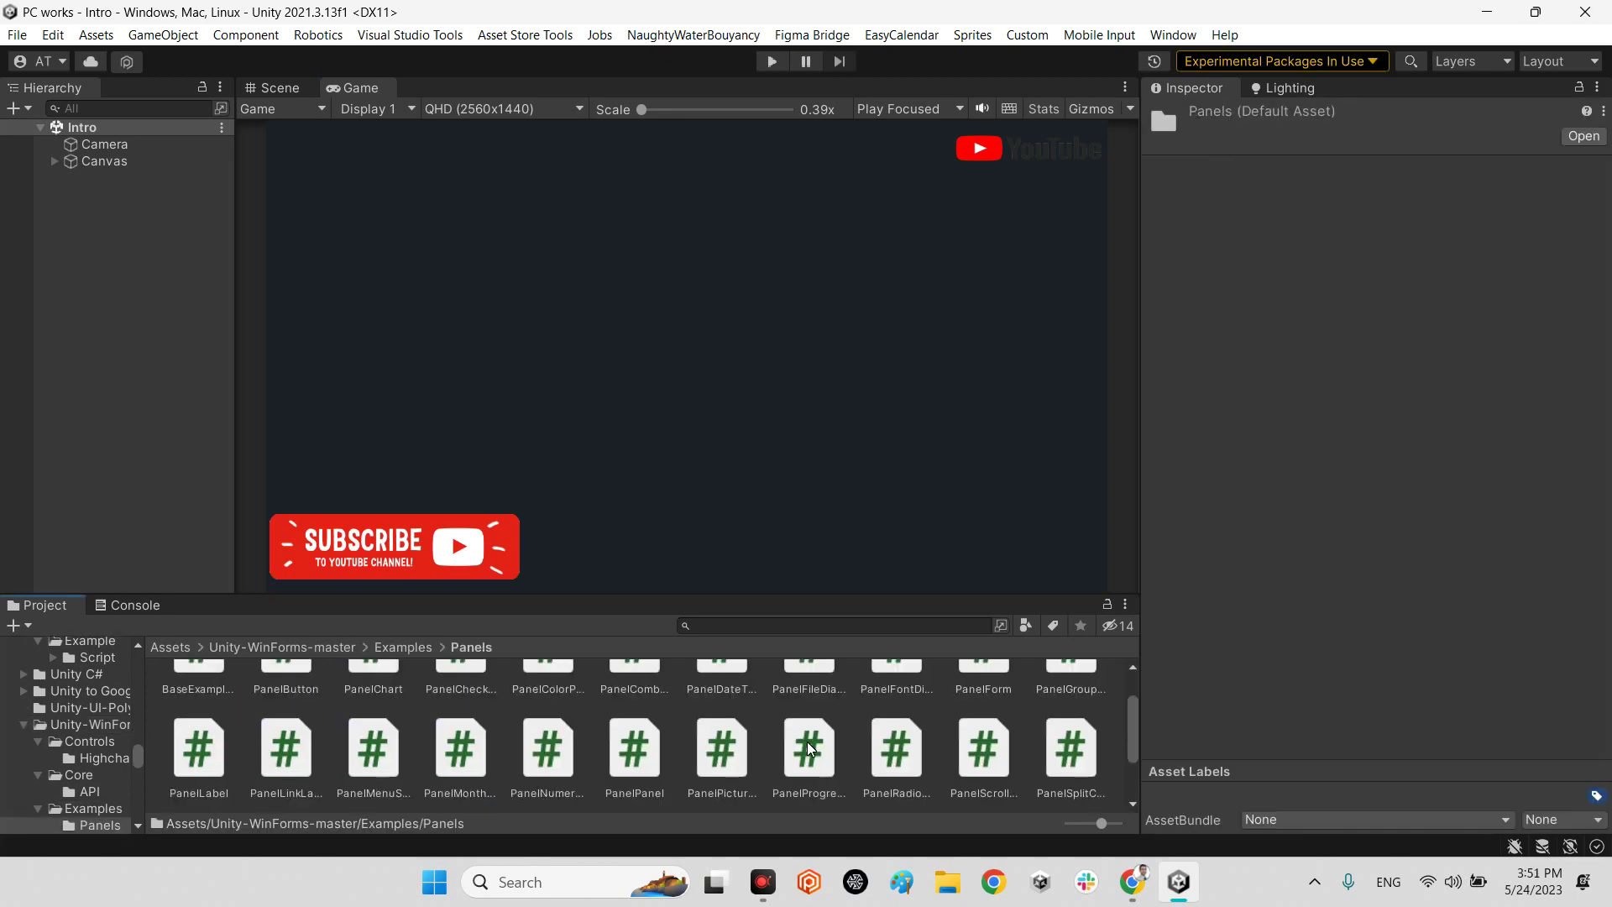
scroll(806, 742, down, 2)
scroll(808, 742, up, 4)
scroll(614, 727, up, 1)
click(639, 729)
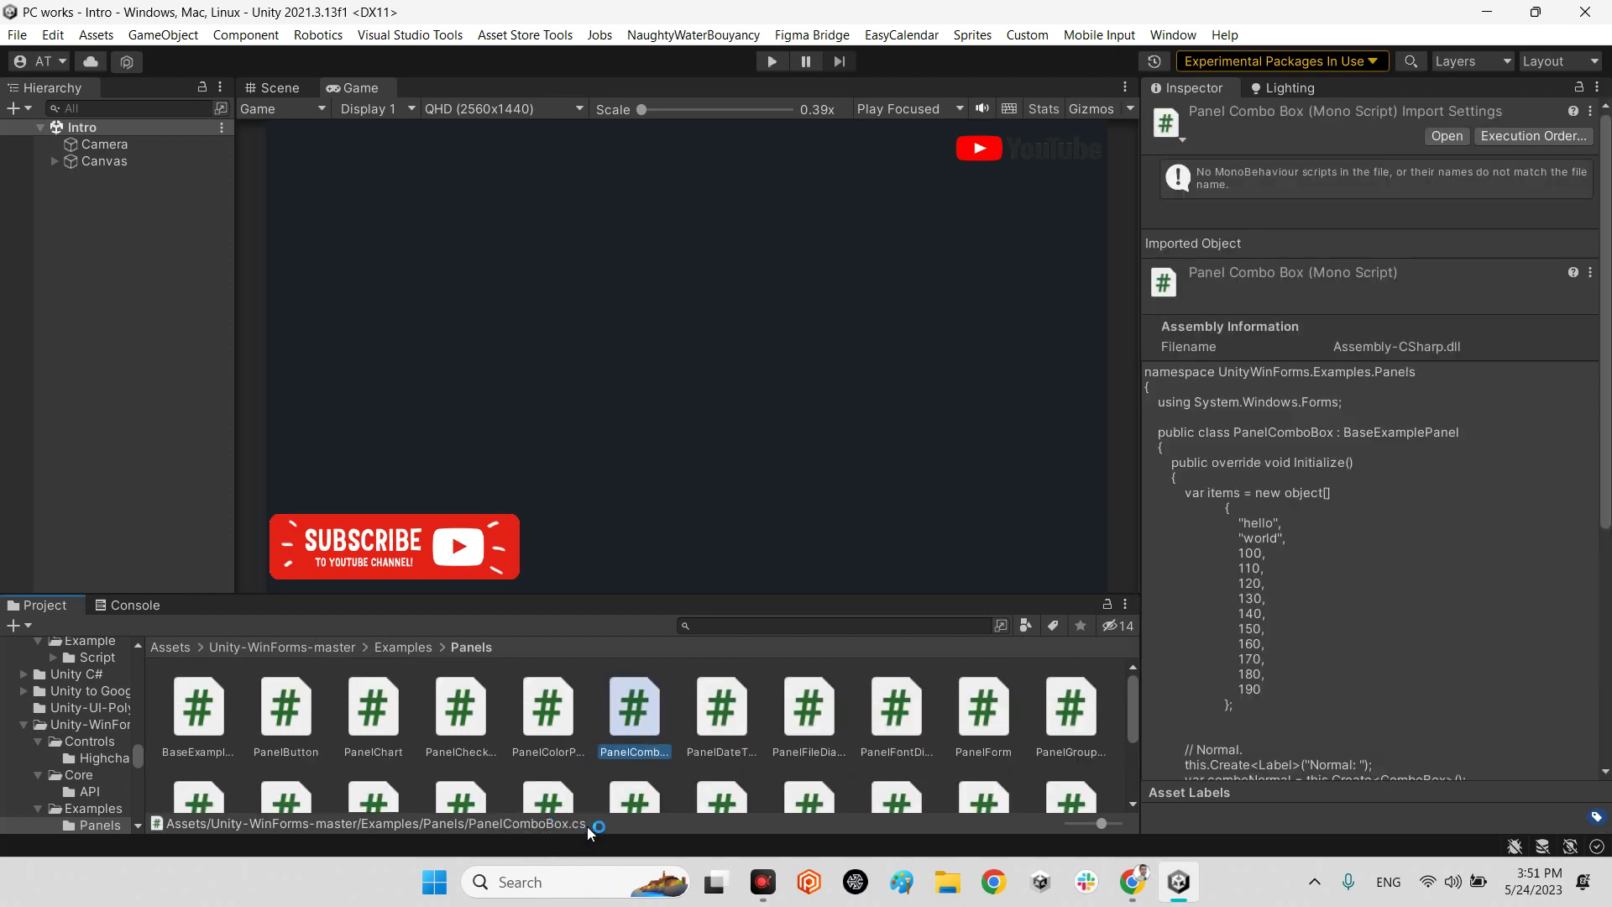
click(565, 721)
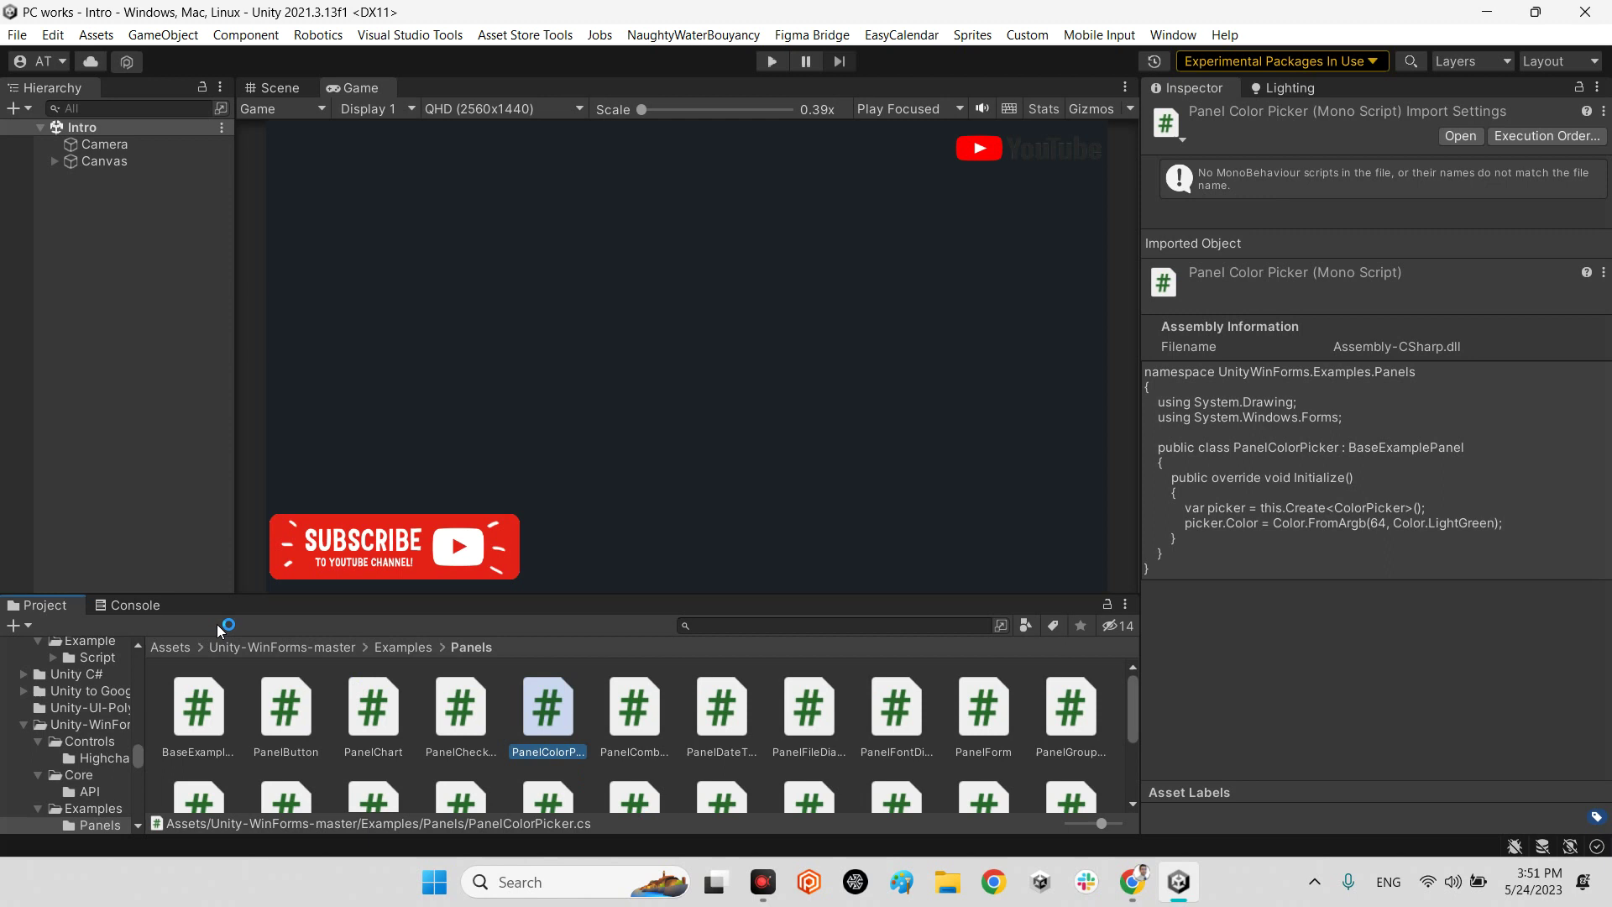
- Browse the Core and Controls folders of Unity-WinForms-master, then clear the selection
click(403, 648)
click(344, 648)
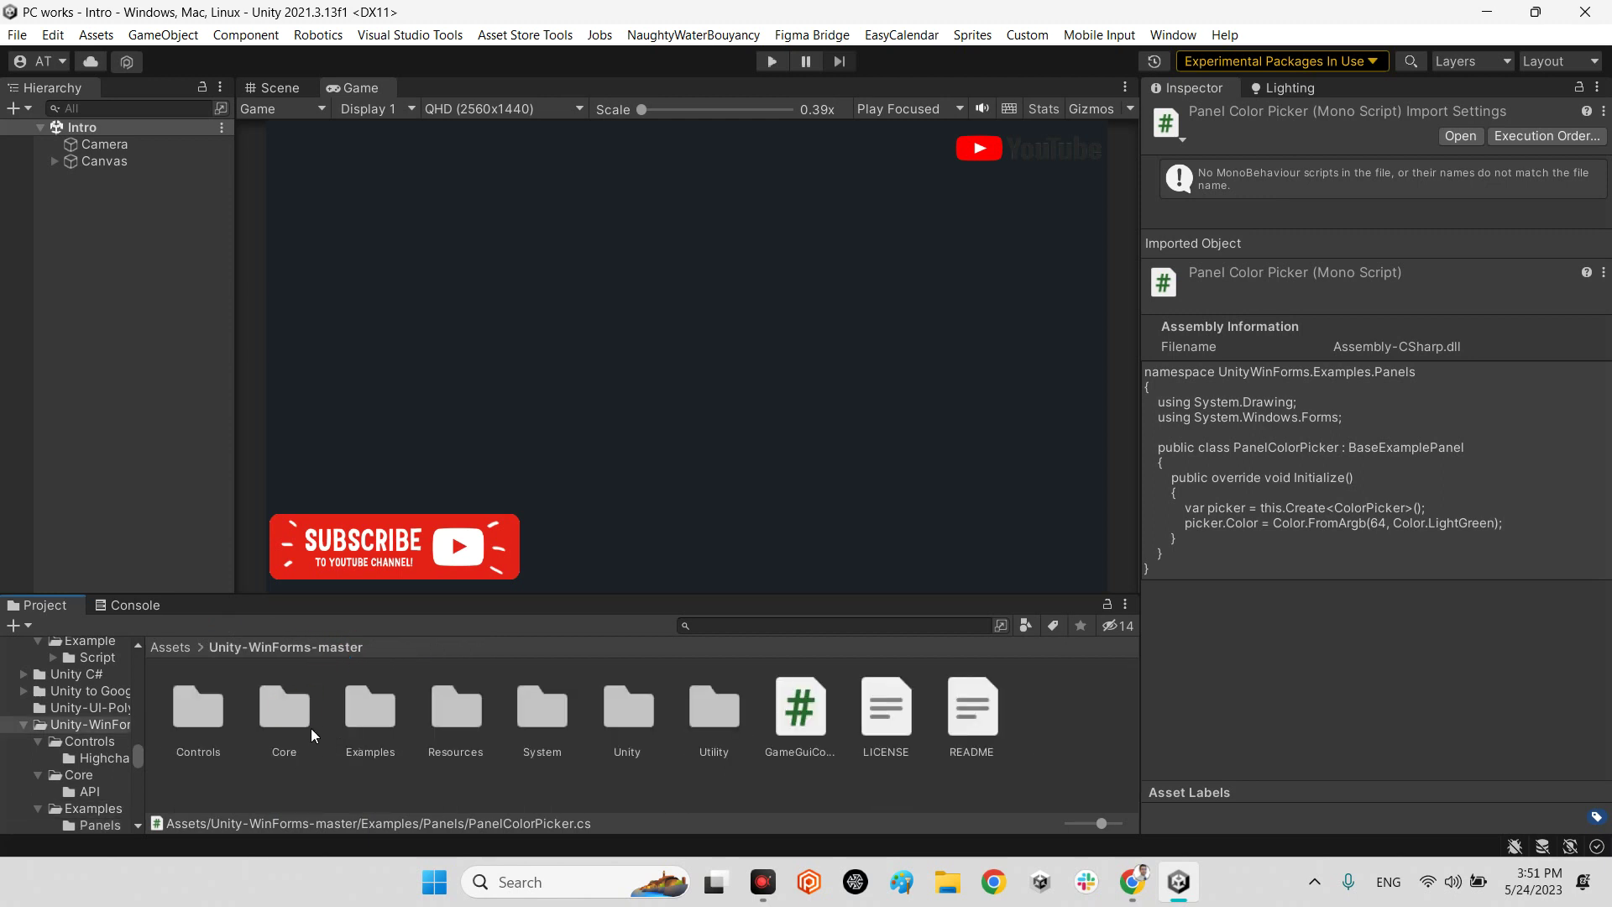
double_click(285, 712)
click(285, 647)
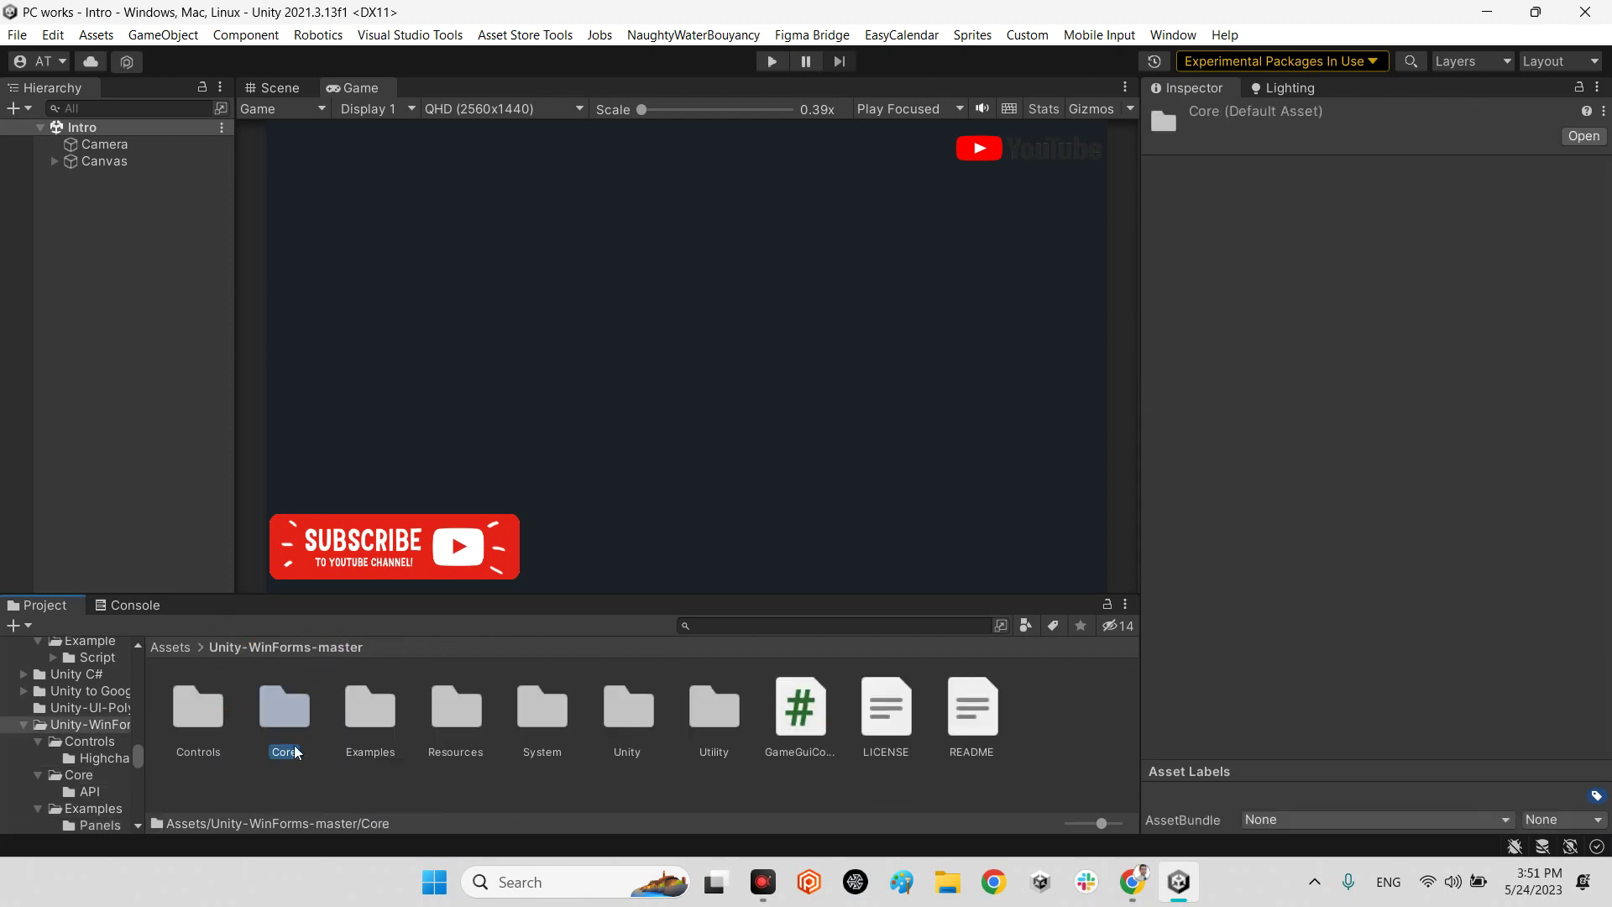
double_click(218, 718)
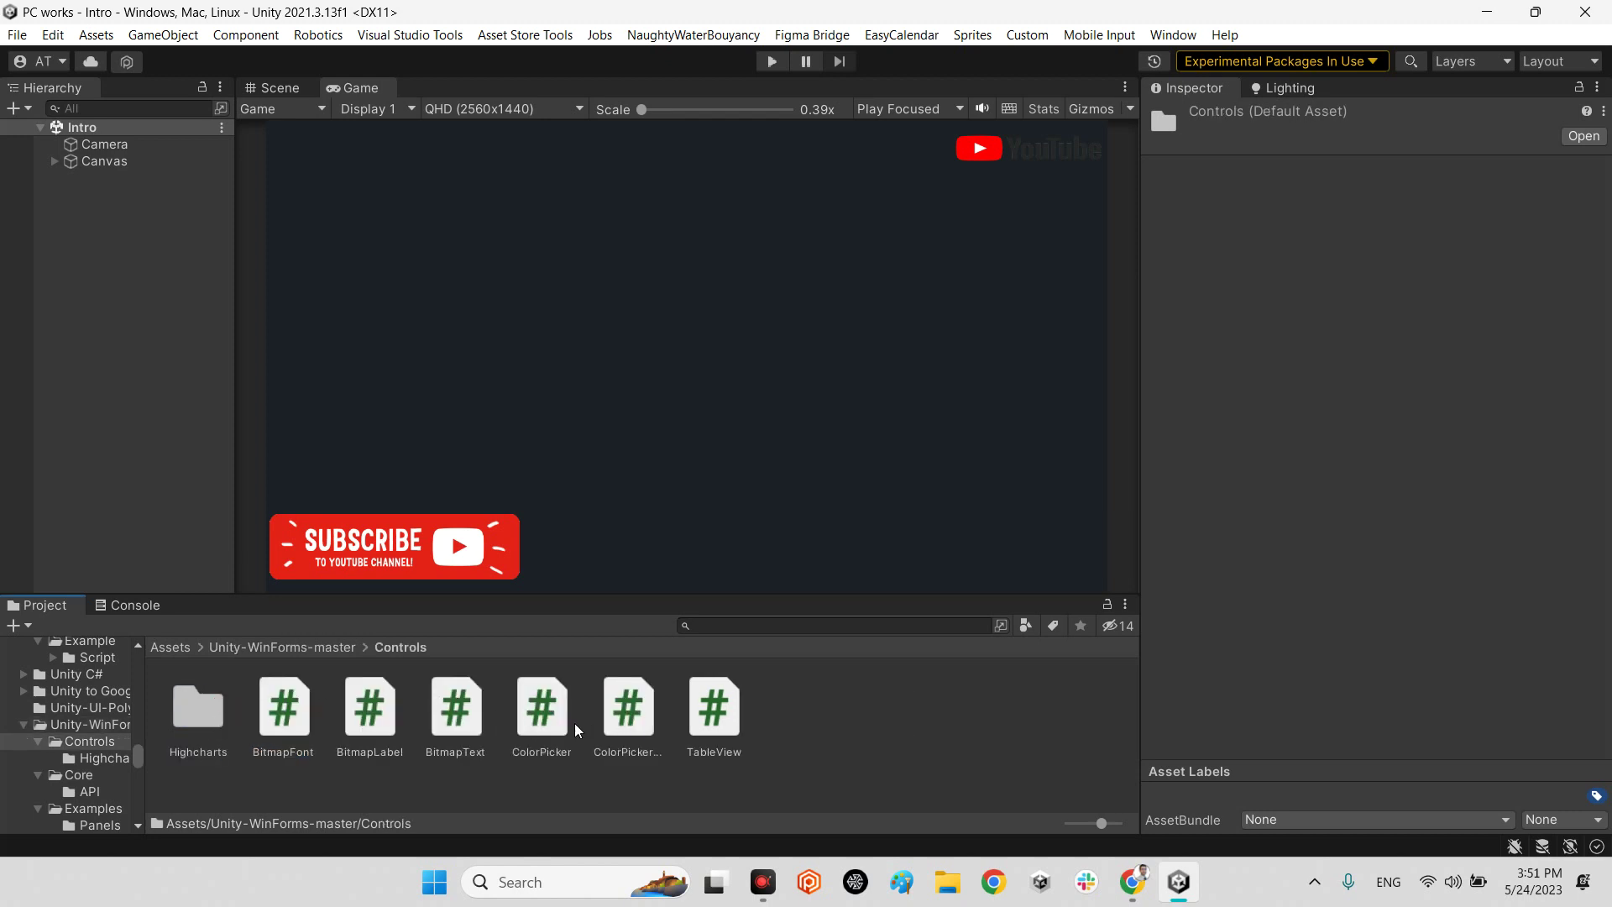
click(307, 648)
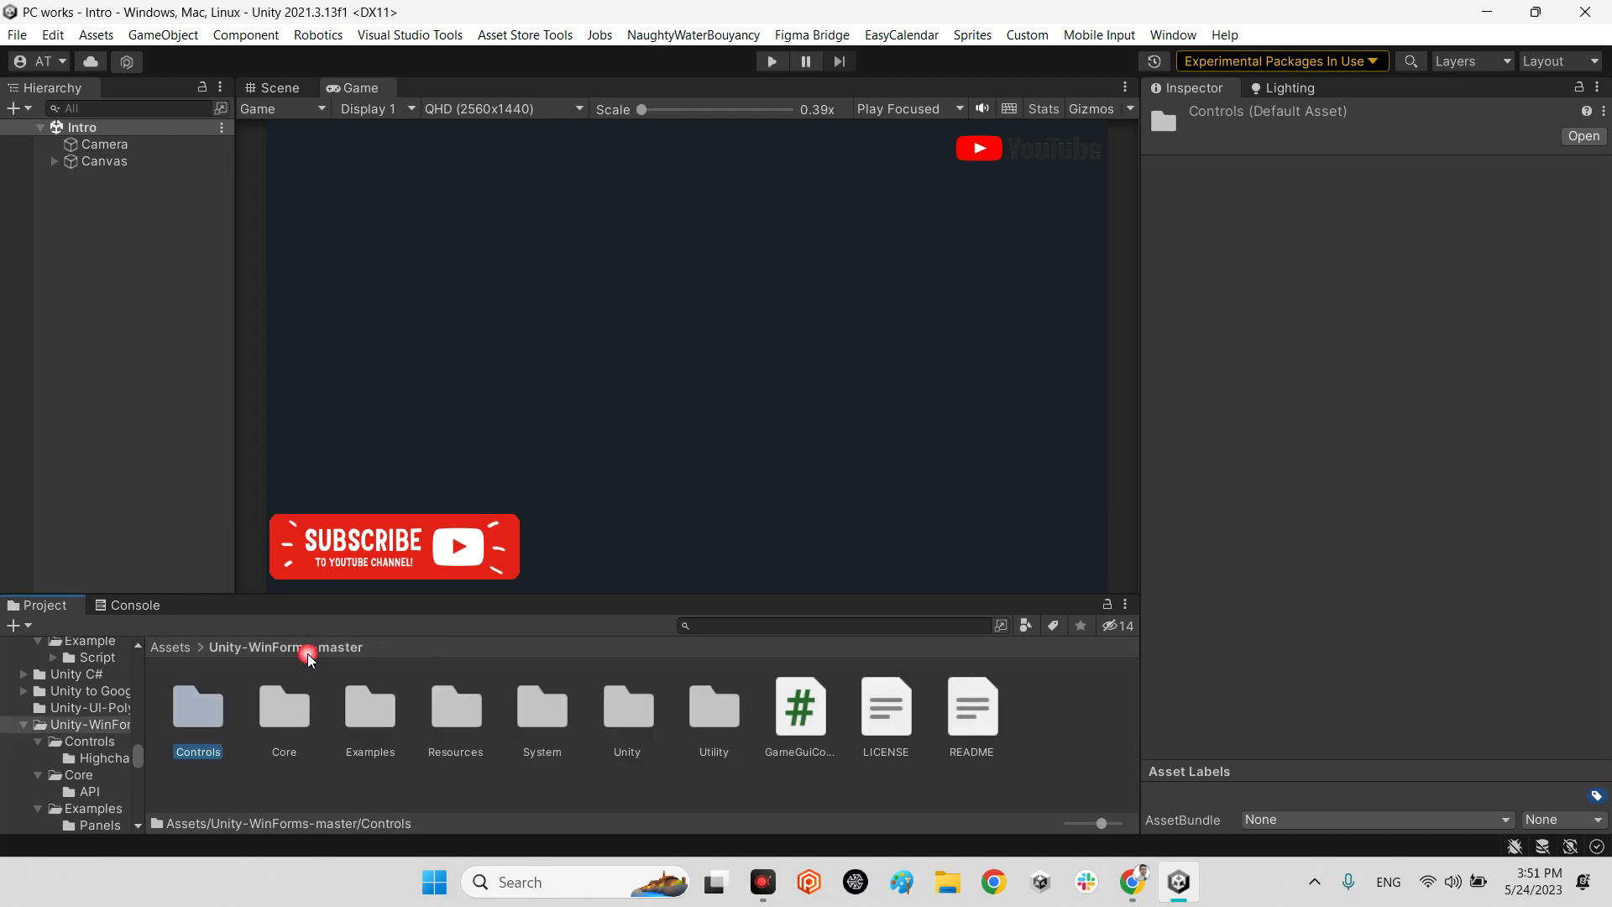
click(89, 268)
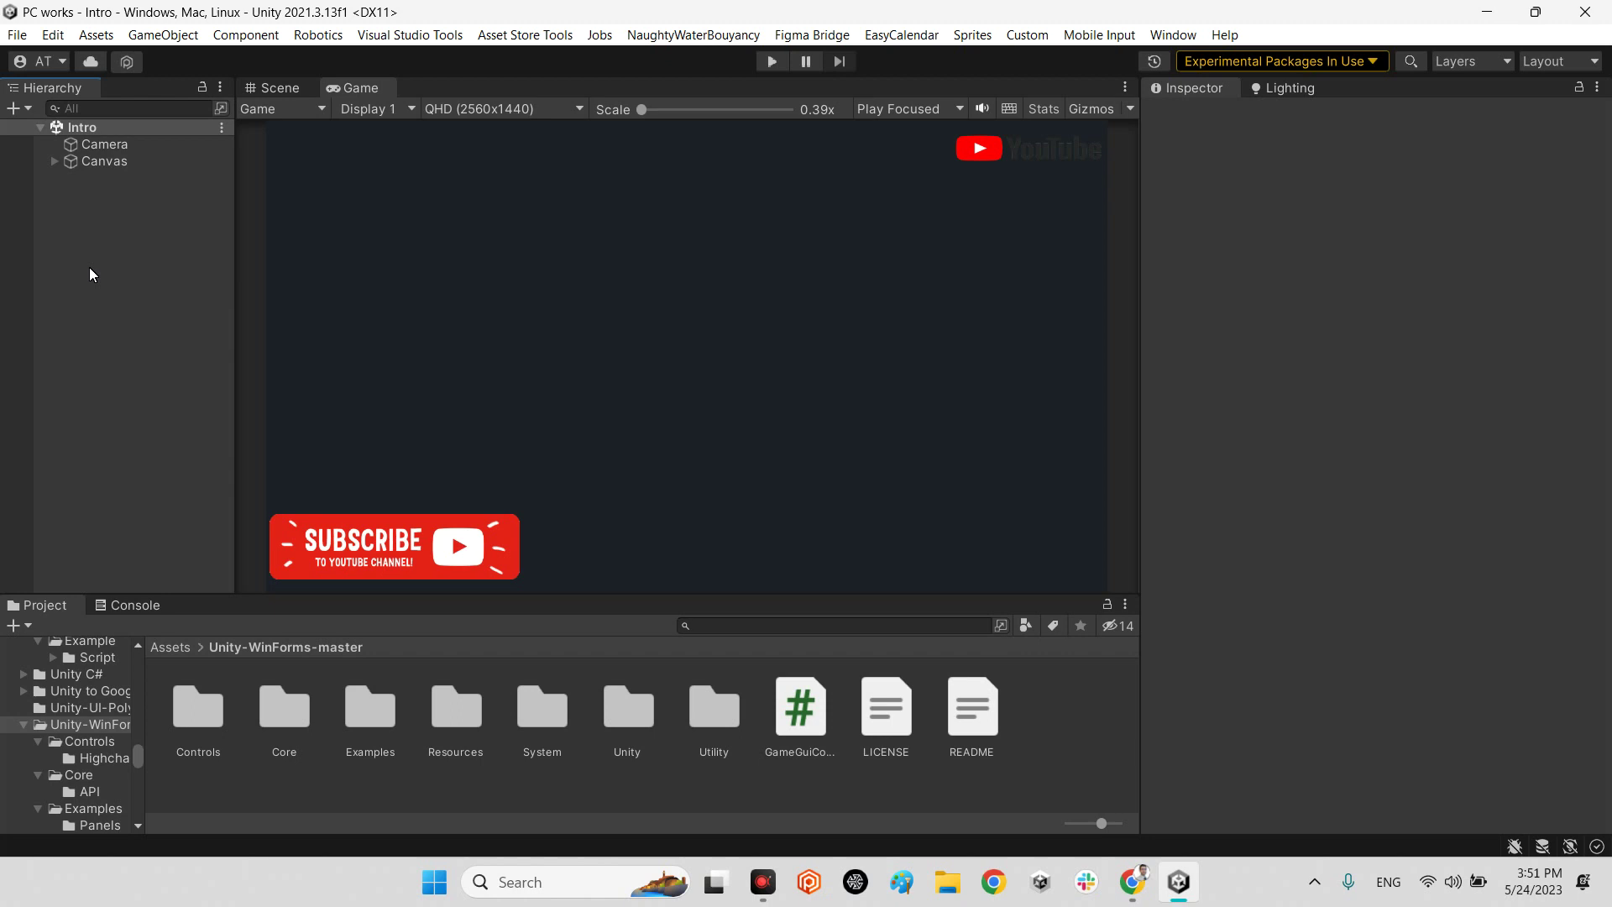
- Create a new scene with an empty GameObject 'Message box' carrying the Unity Win Forms script
key(ctrl+n)
click(861, 714)
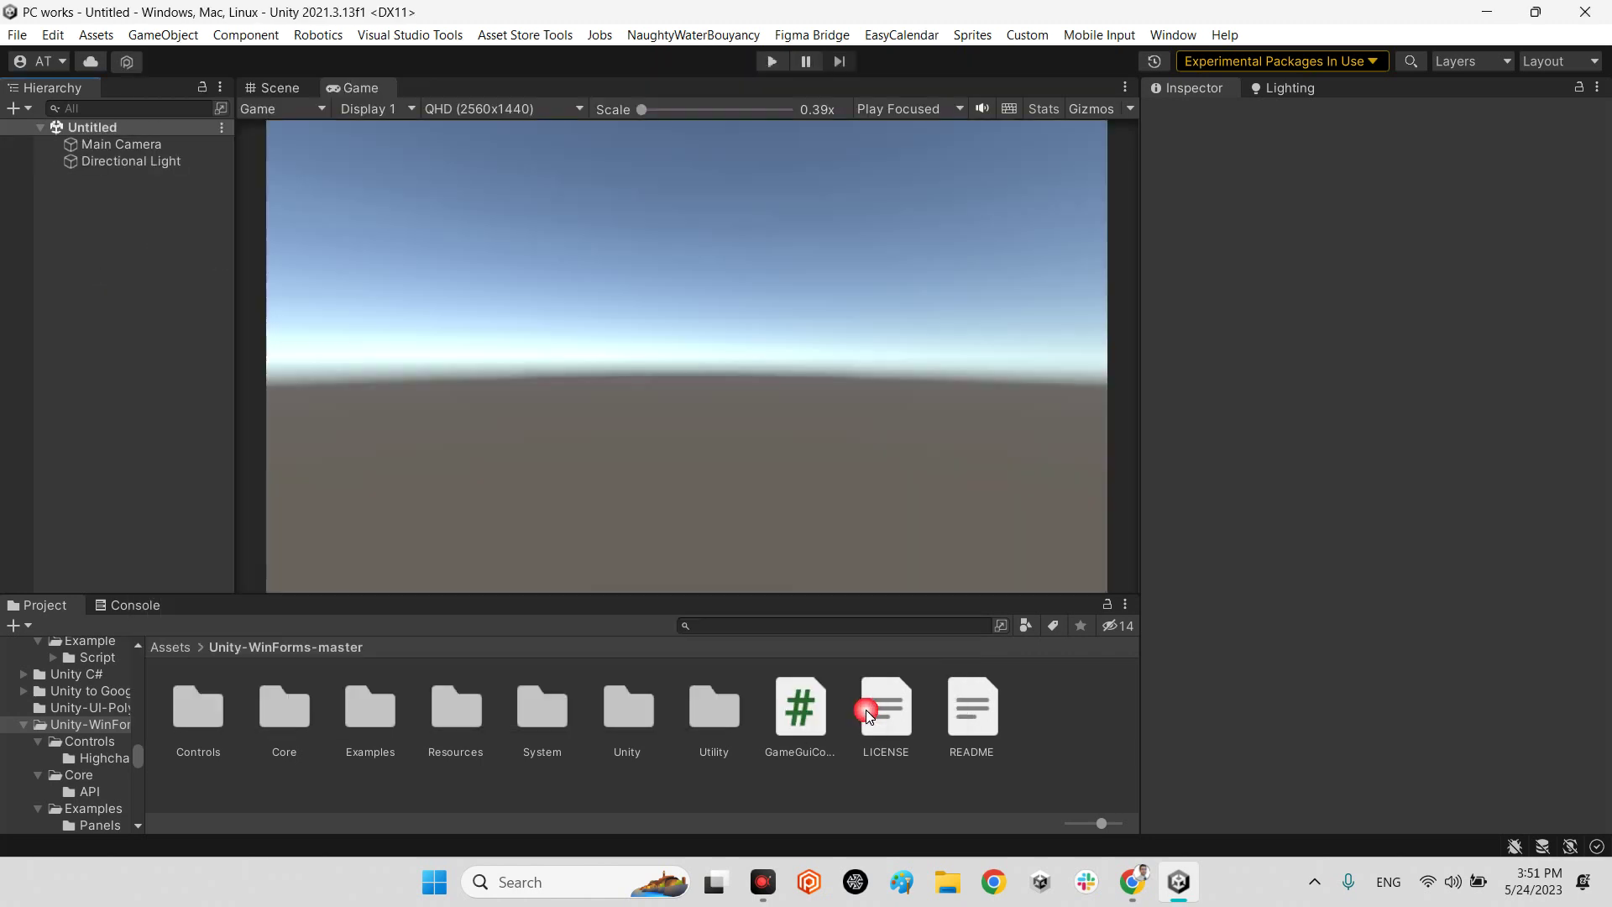
right_click(80, 213)
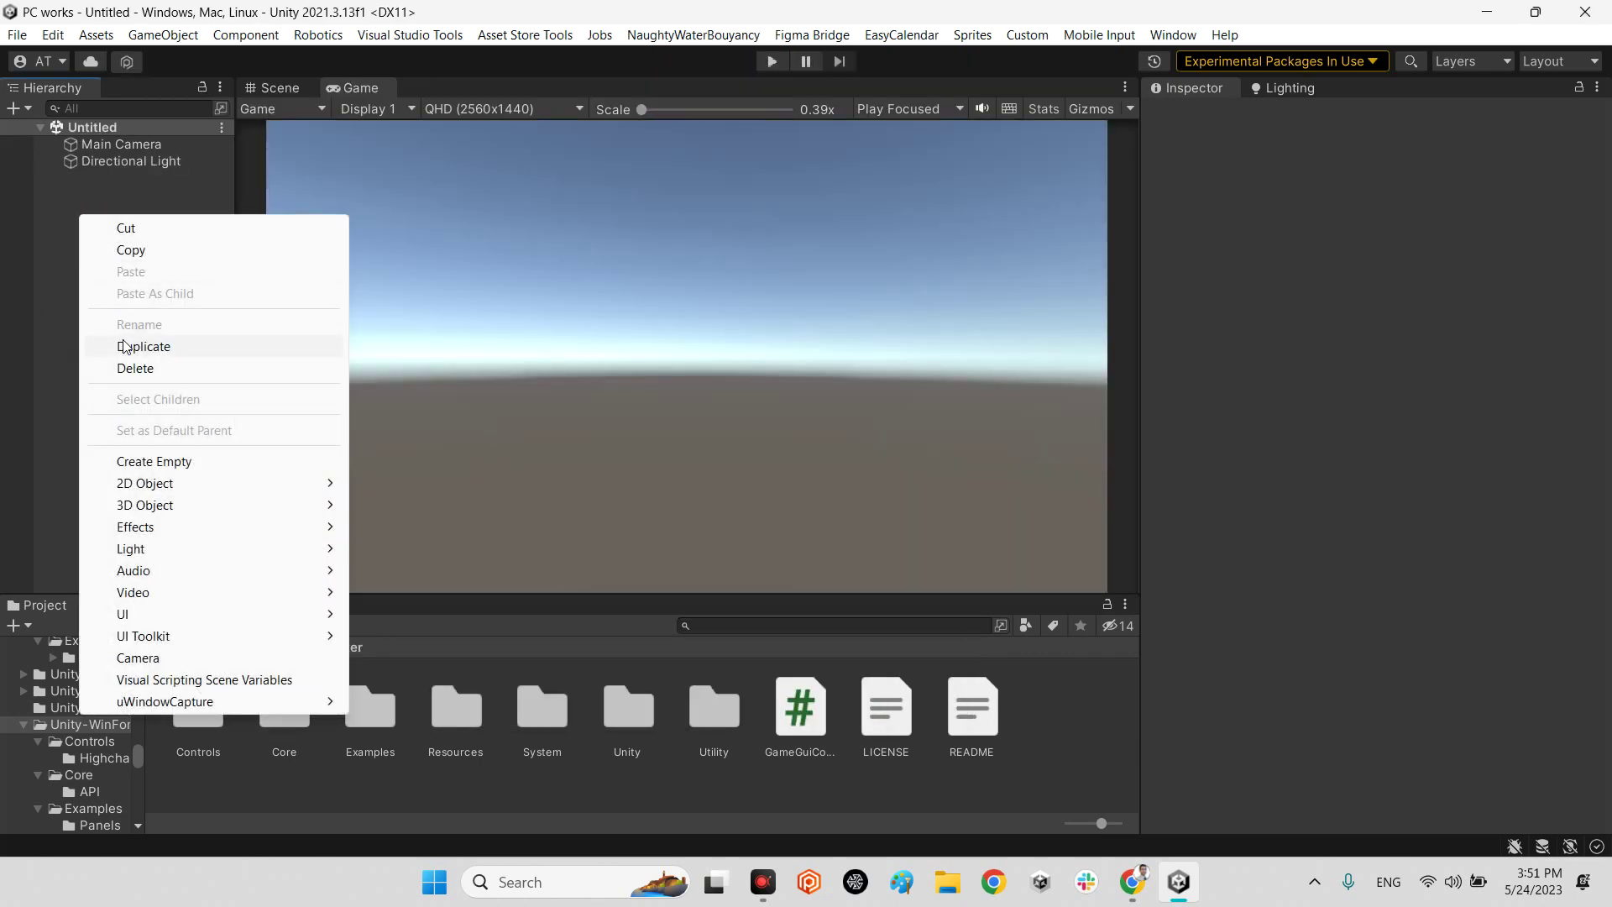
click(161, 453)
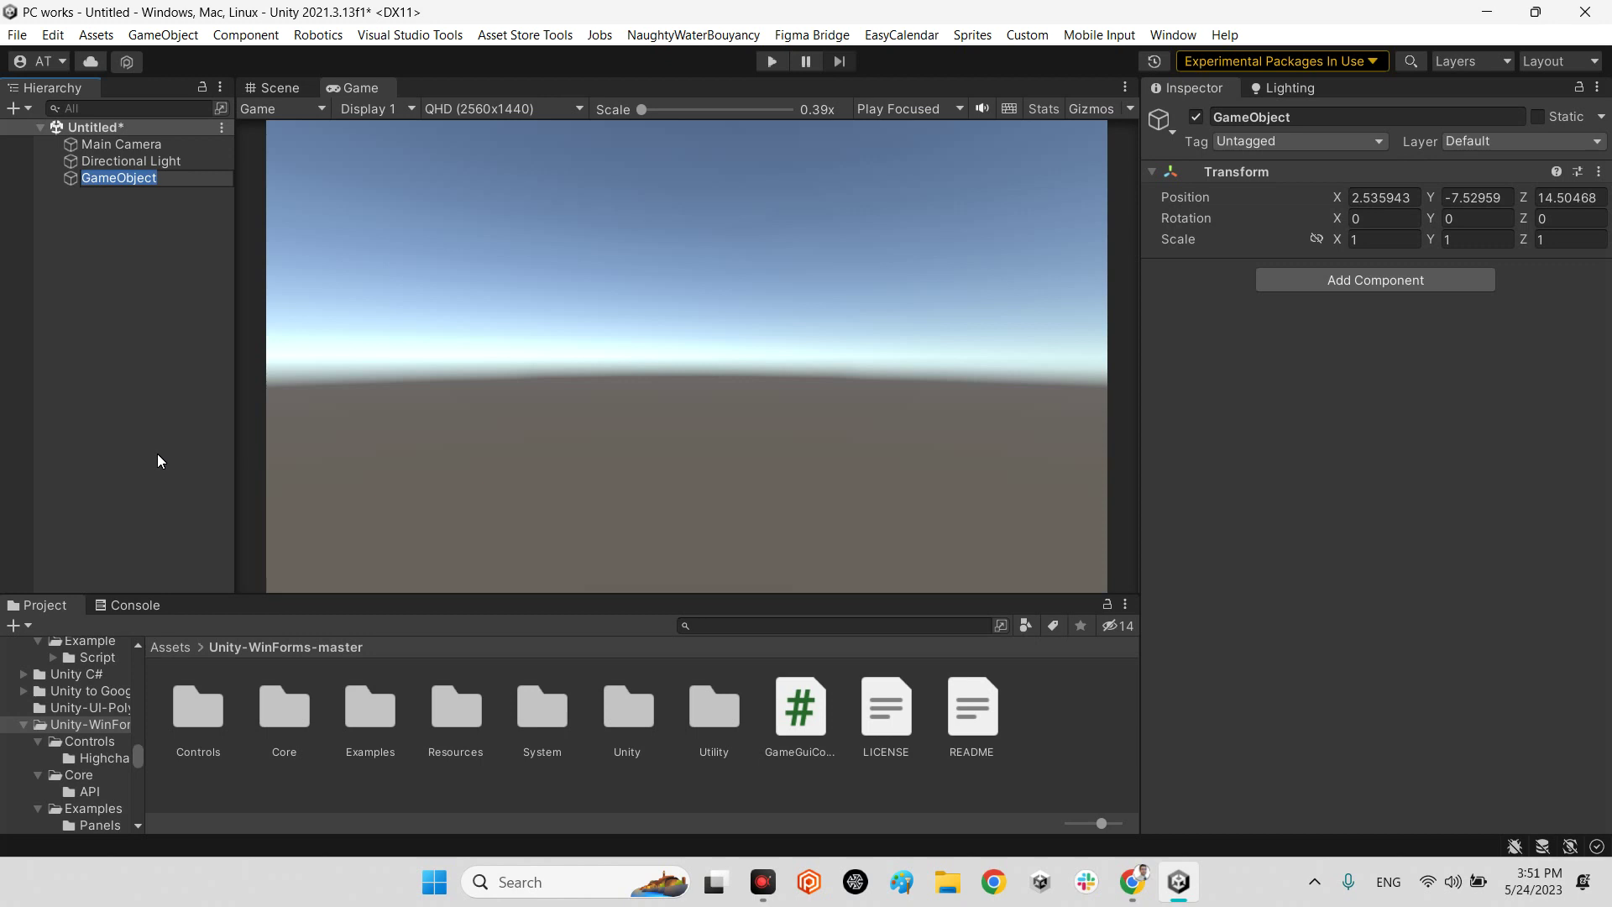
text(Message )
text(box)
key(Return)
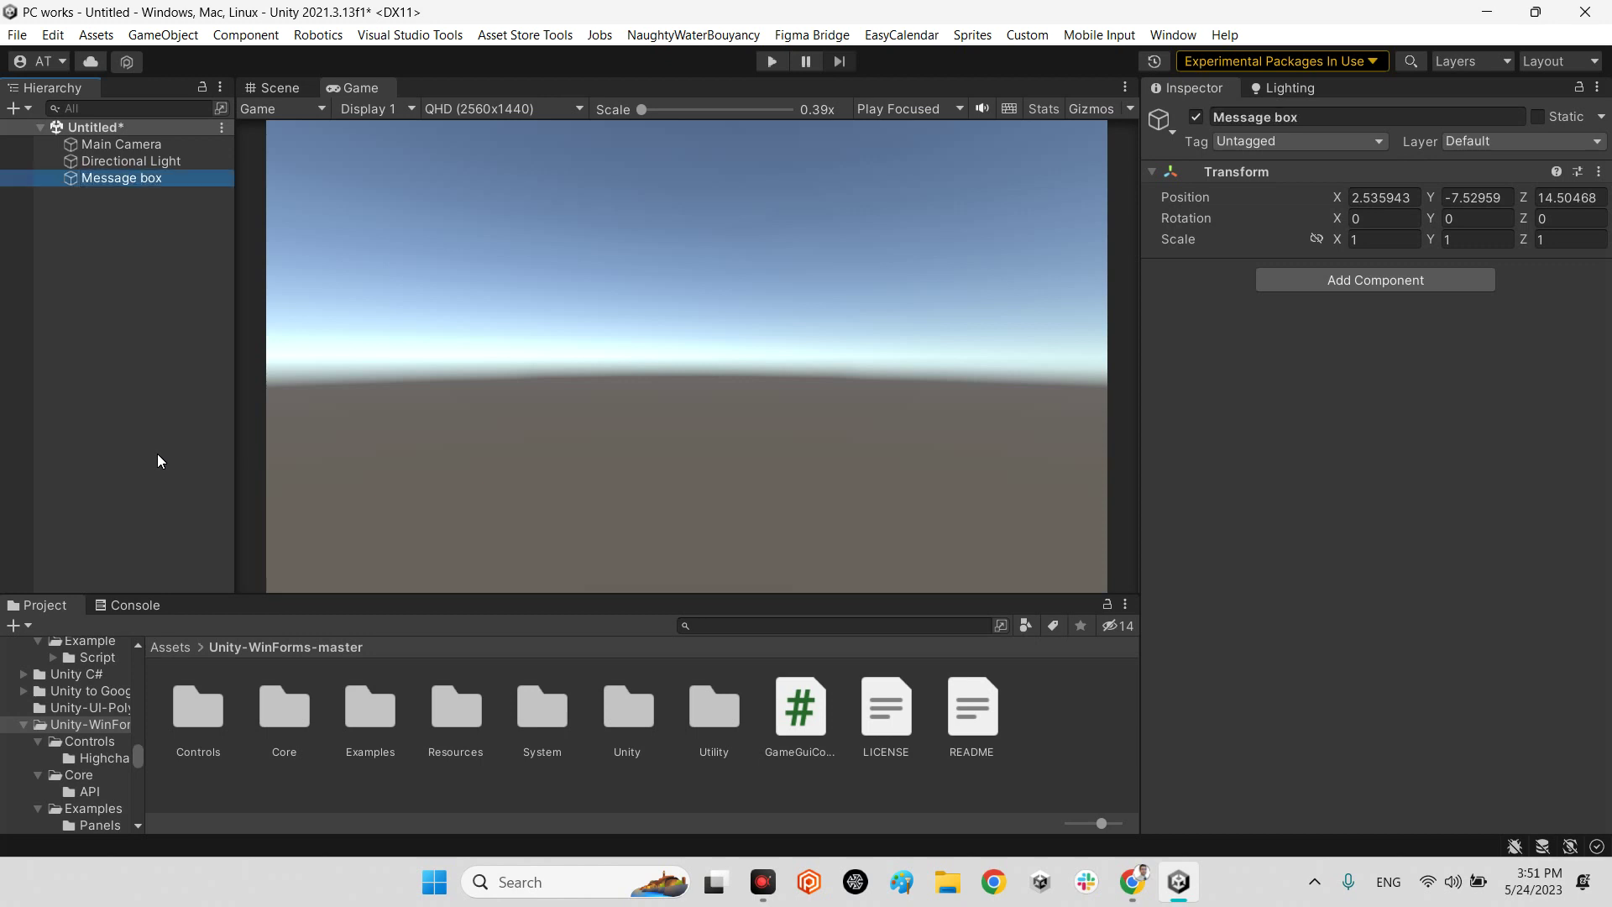
click(1285, 279)
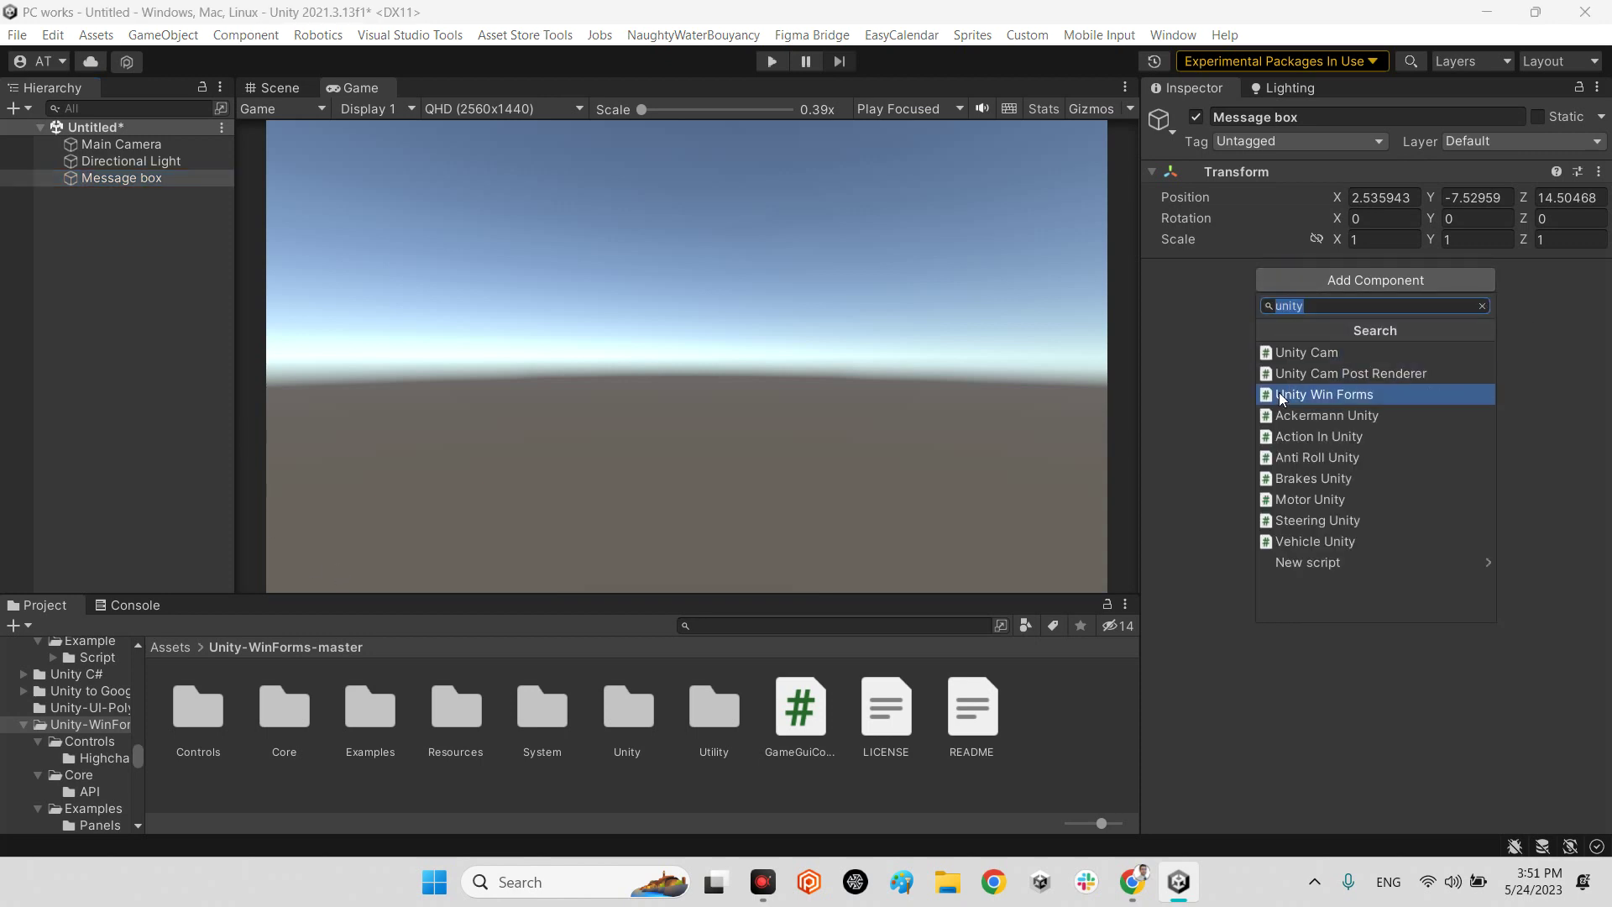
click(1302, 401)
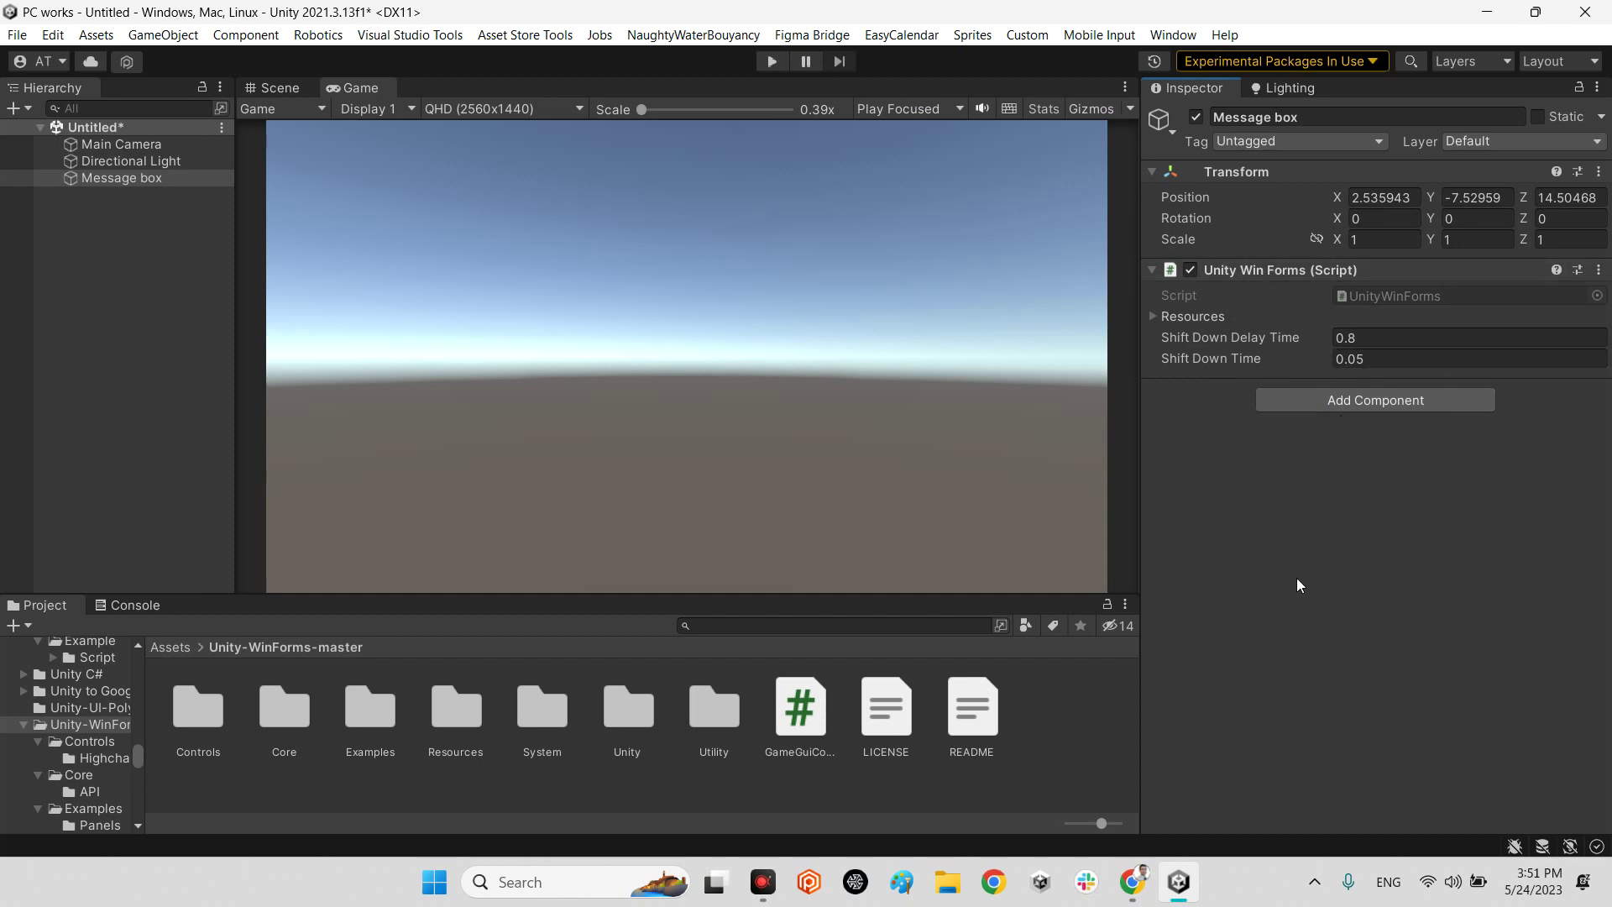
- Drag GameGuiController.cs onto Message box and open it with Edit Script
click(800, 712)
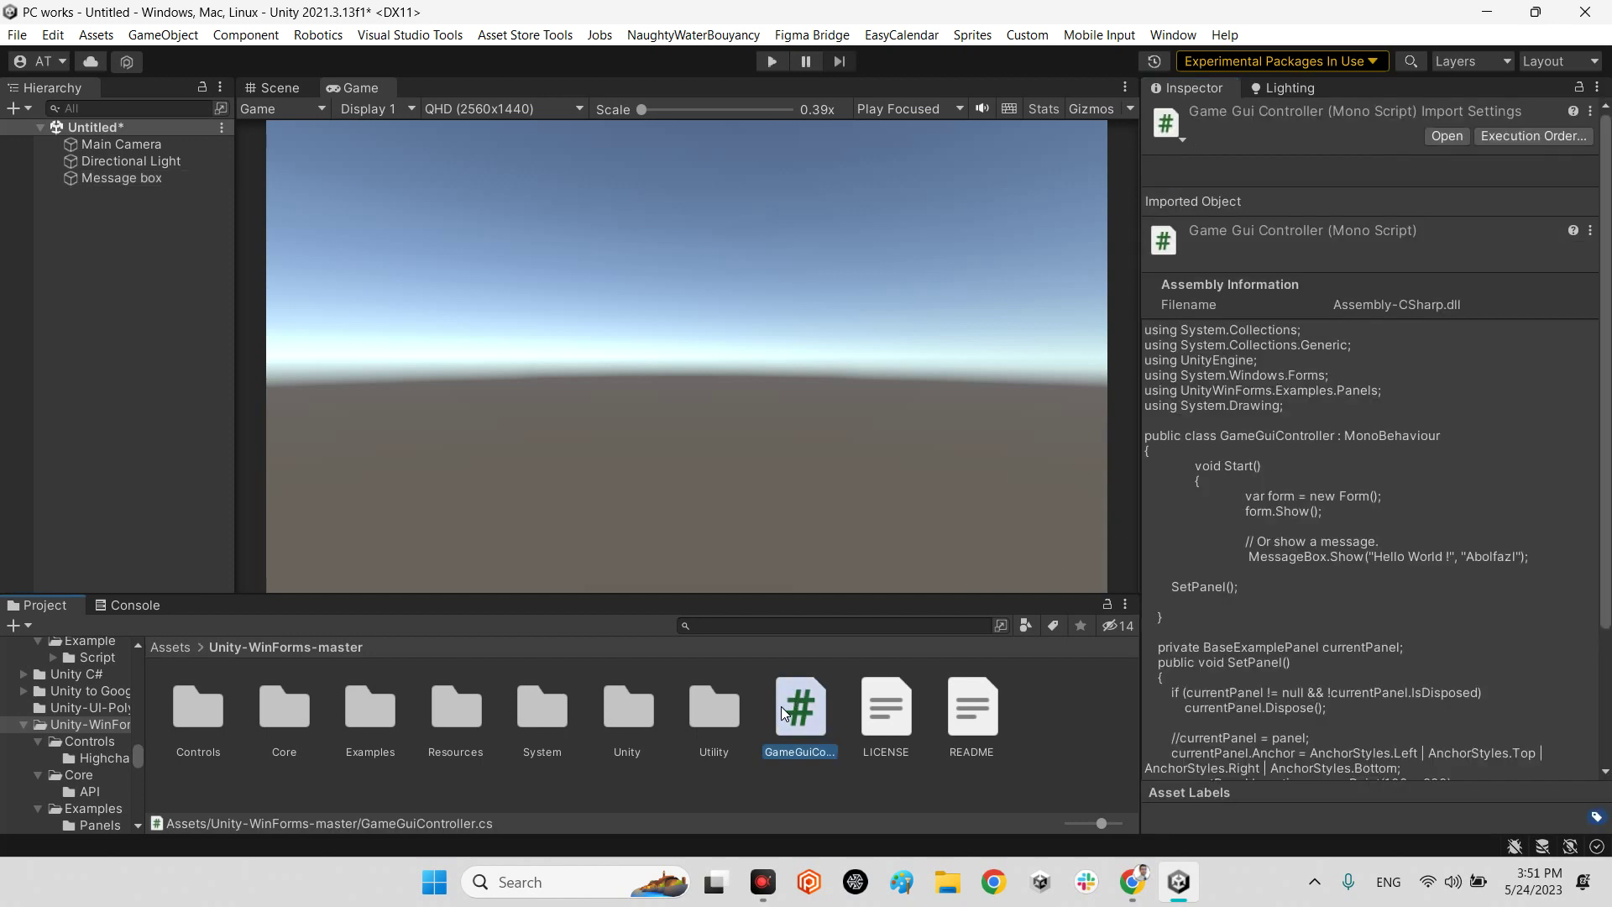
scroll(1298, 642, down, 3)
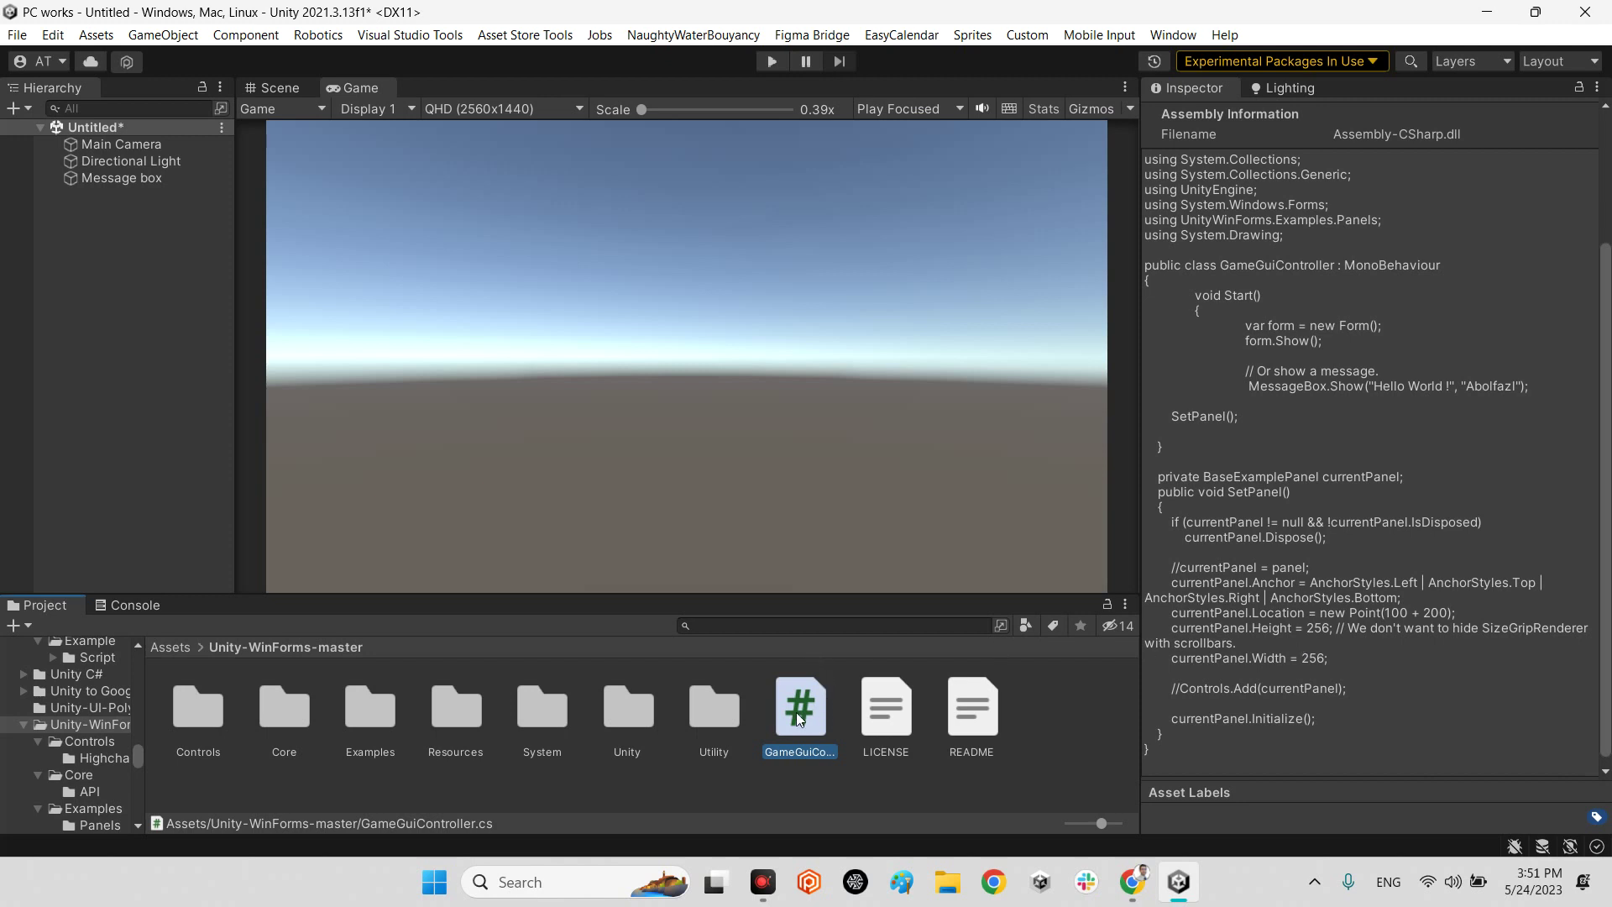
click(121, 178)
drag(800, 707, 1372, 509)
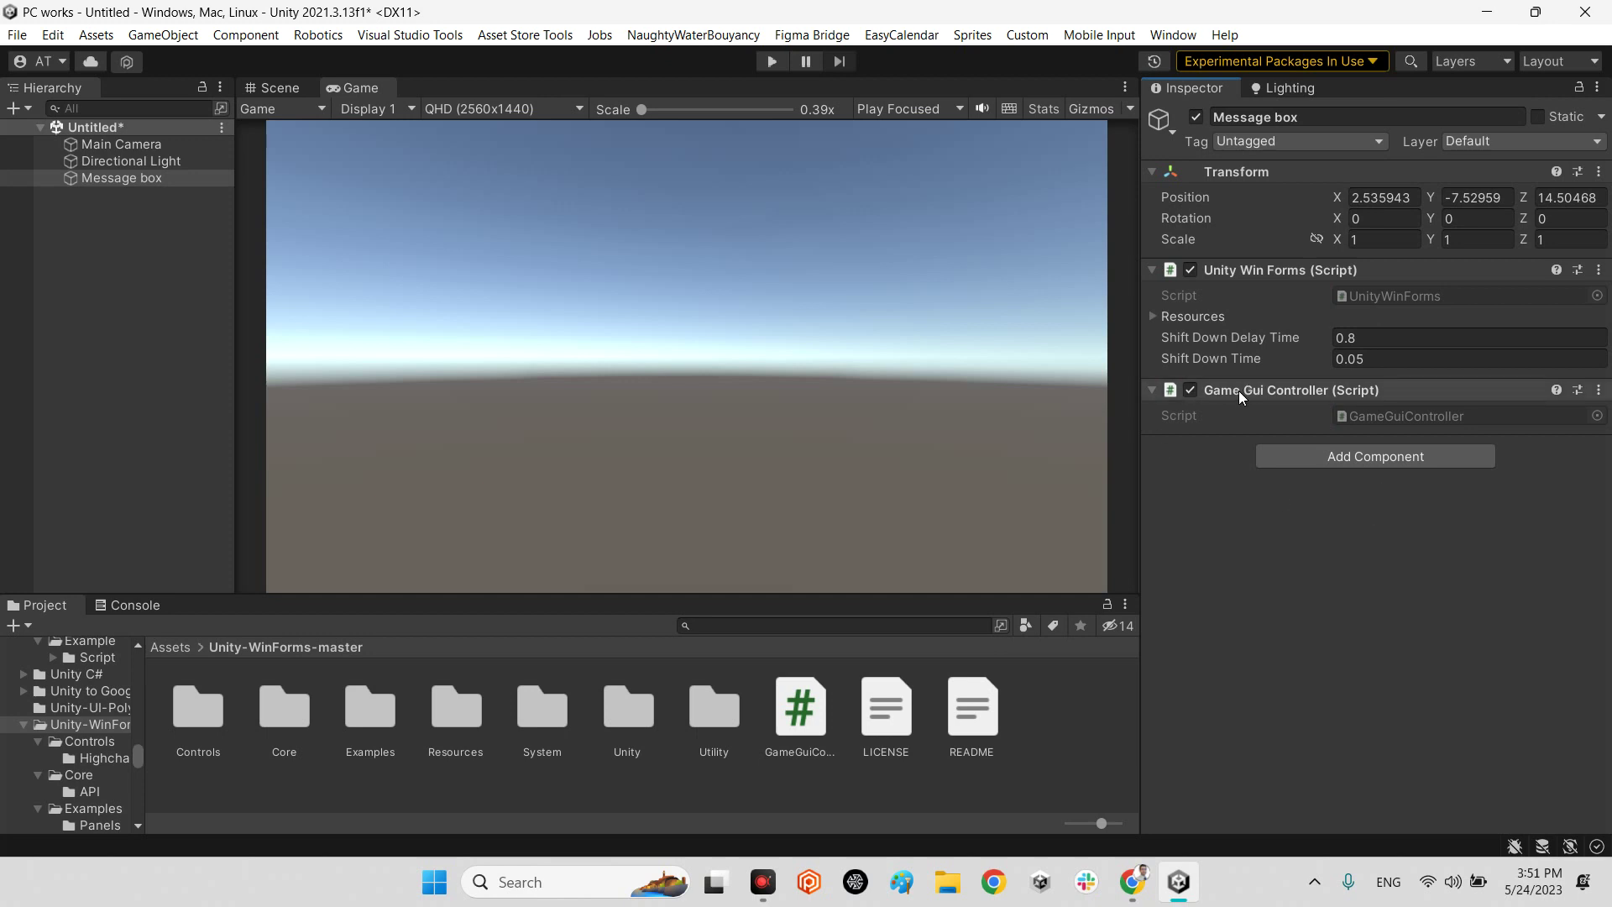
right_click(1241, 391)
click(1305, 628)
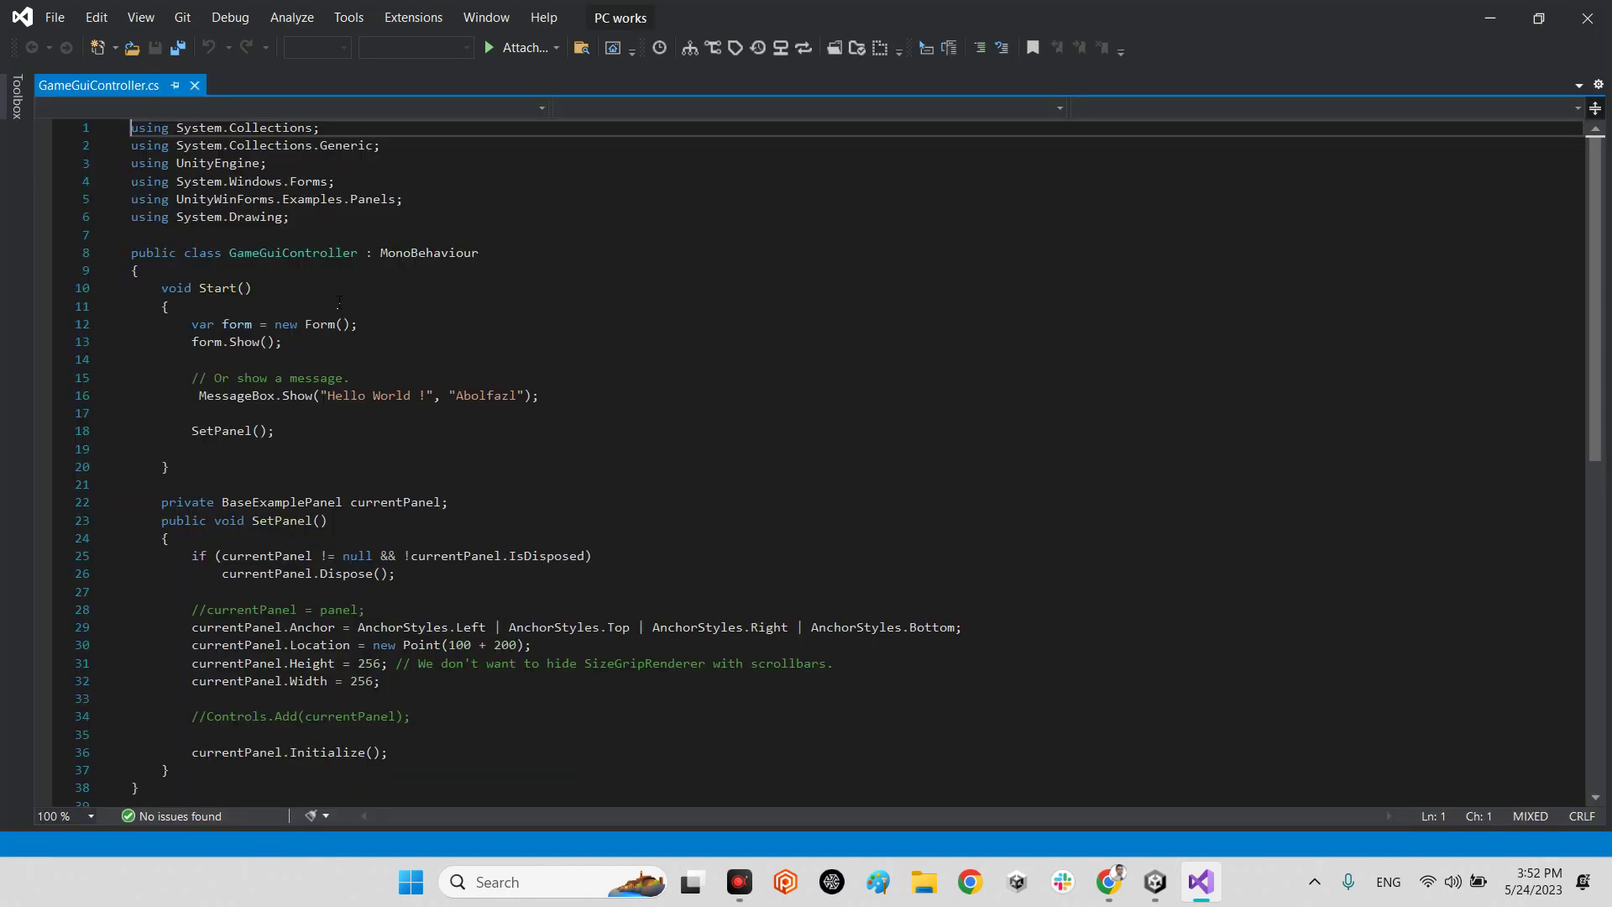
- Add blank lines after Start and delete the SetPanel() call from Start in GameGuiController.cs
click(185, 514)
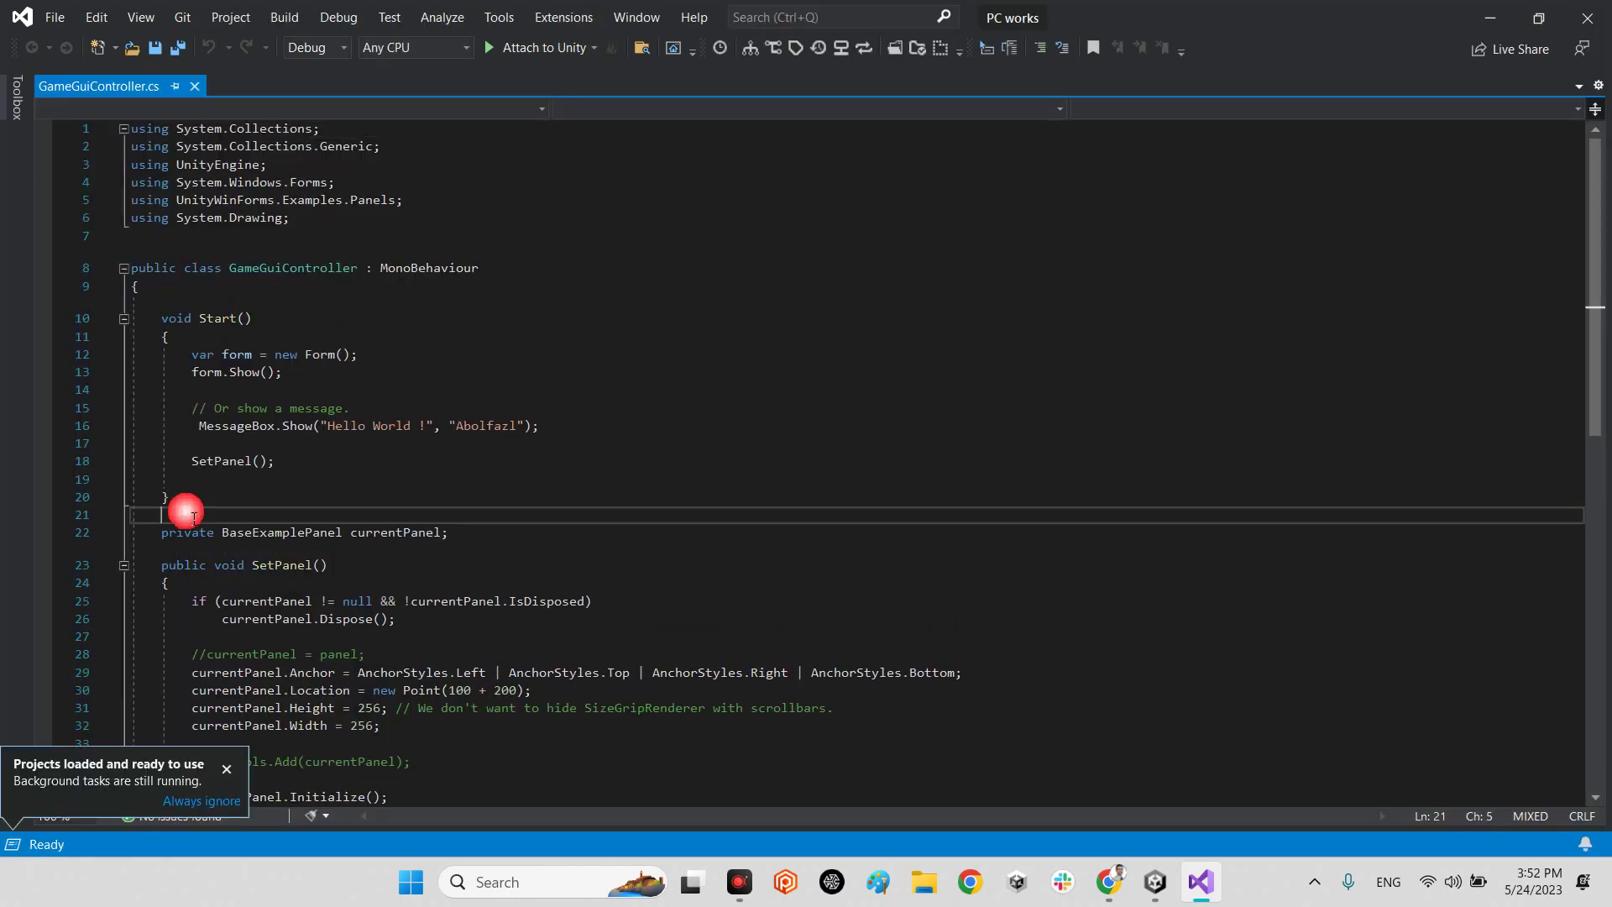
key(Return)
key(Return)
key(Return)
key(Return)
key(Return)
key(Return)
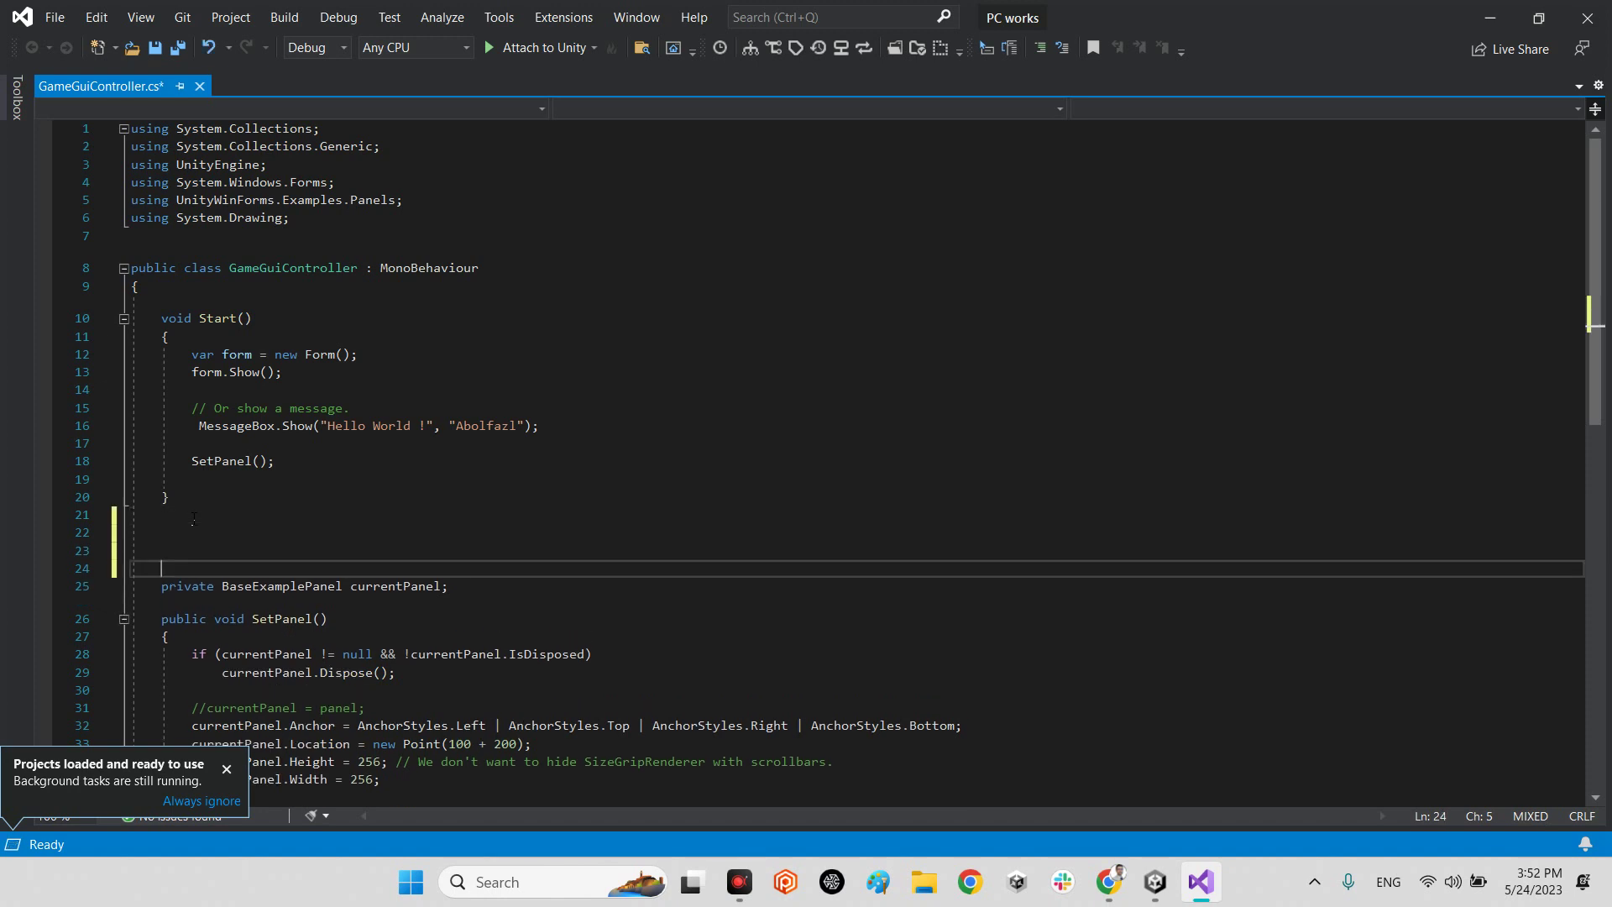
key(Return)
key(Return)
key(Return)
key(Return)
key(Return)
key(Return)
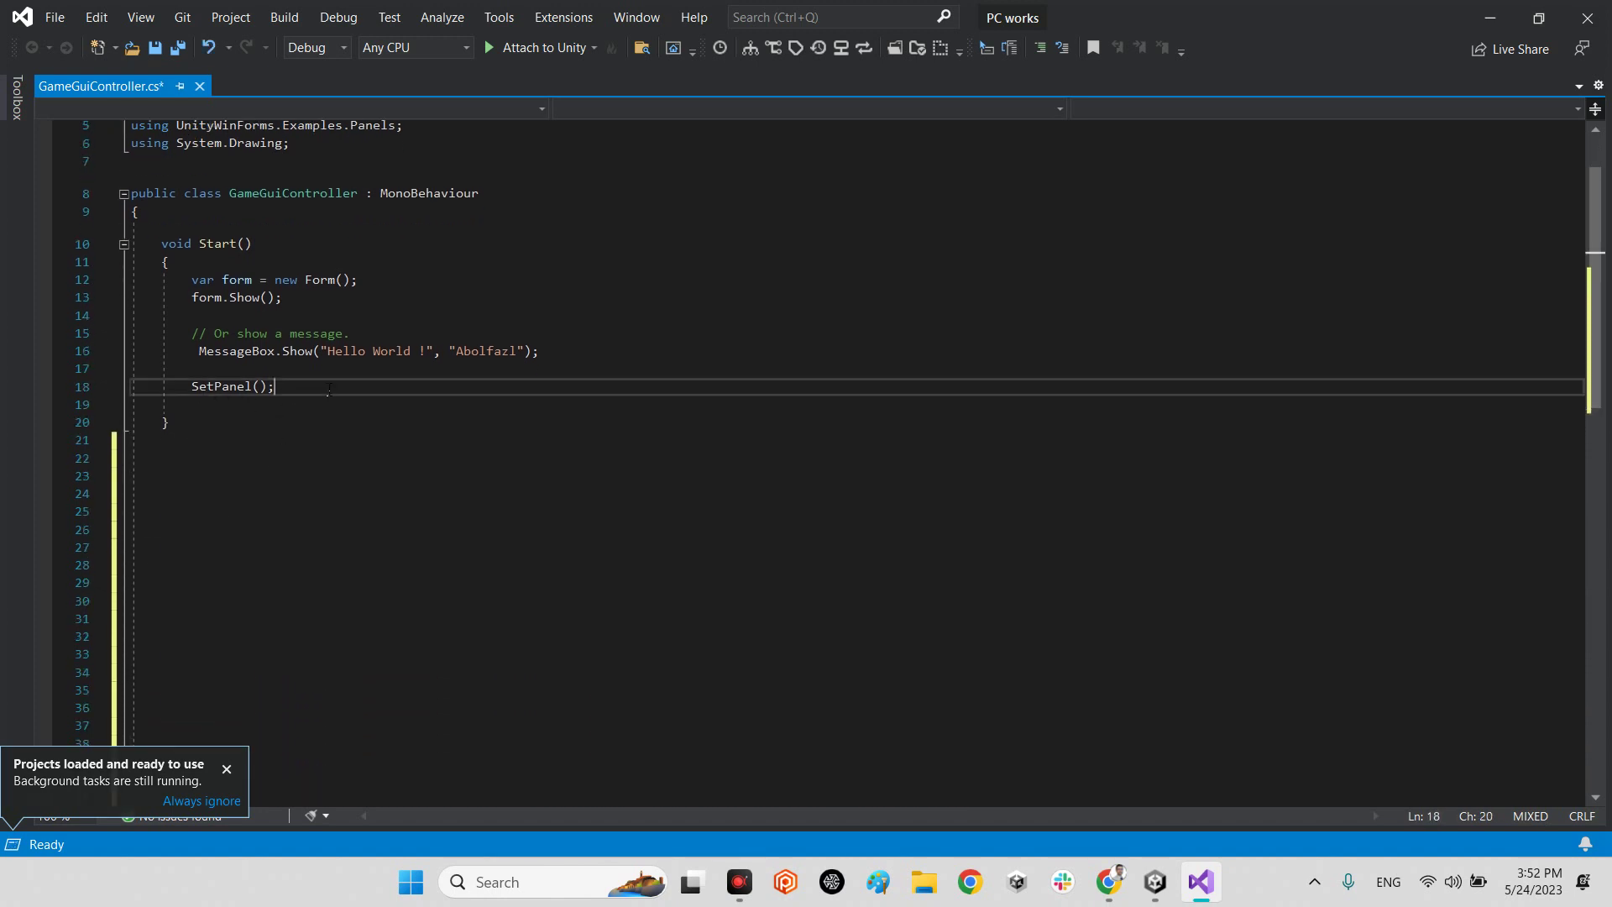
click(51, 393)
key(Delete)
key(BackSpace)
key(BackSpace)
scroll(328, 449, up, 2)
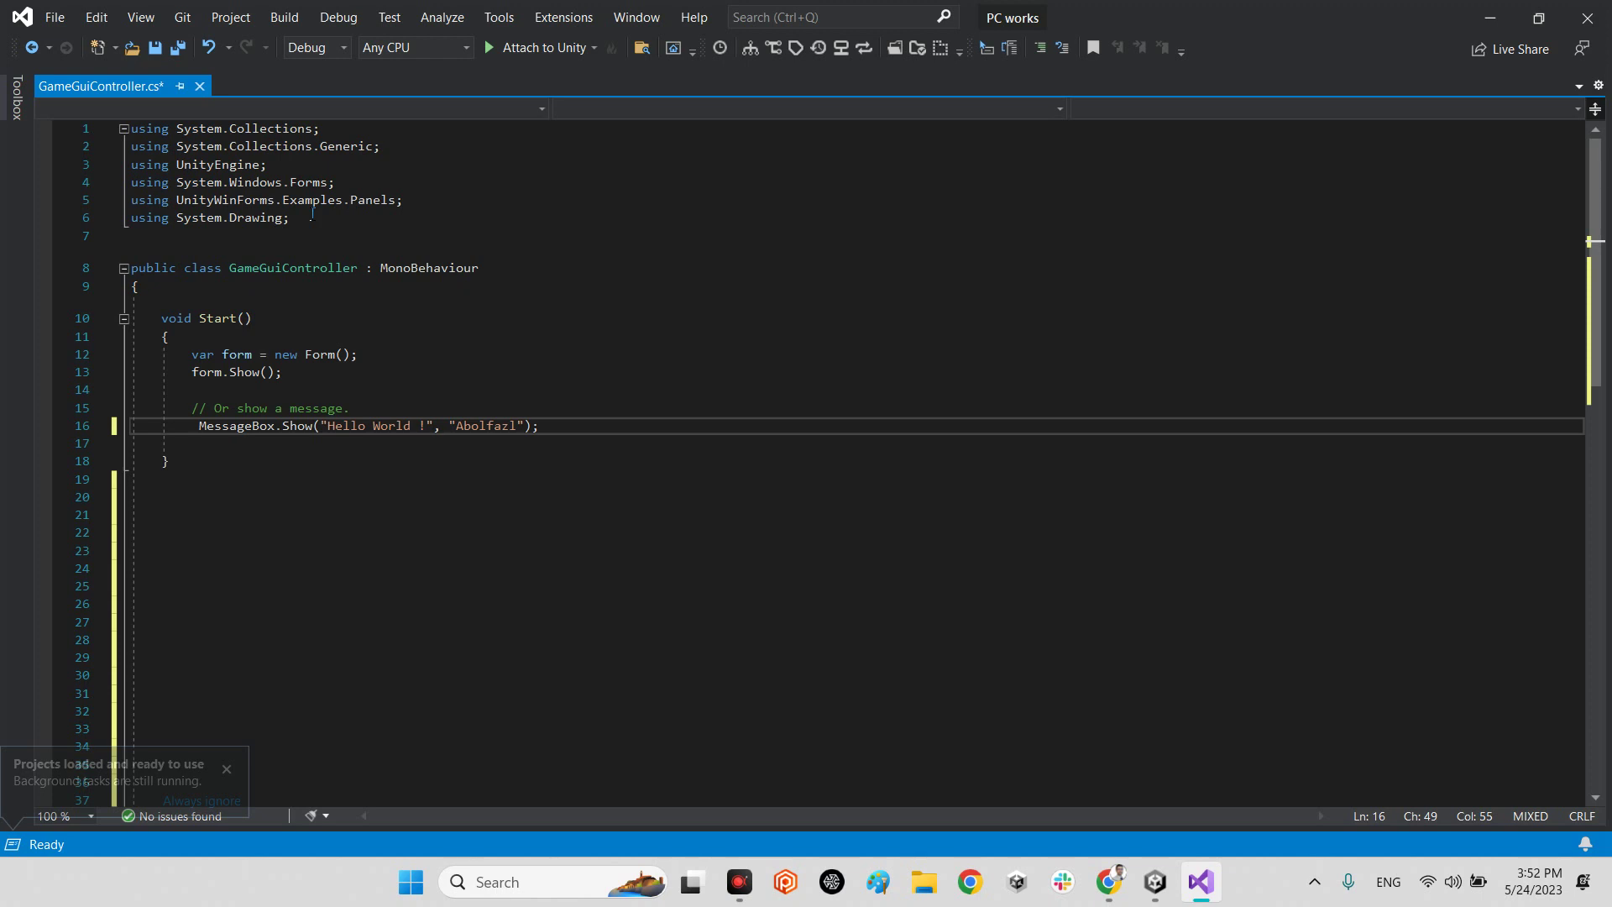
- Review the WinForms using lines, form.Show, and the MessageBox.Show 'Hello World' call
drag(406, 200, 153, 181)
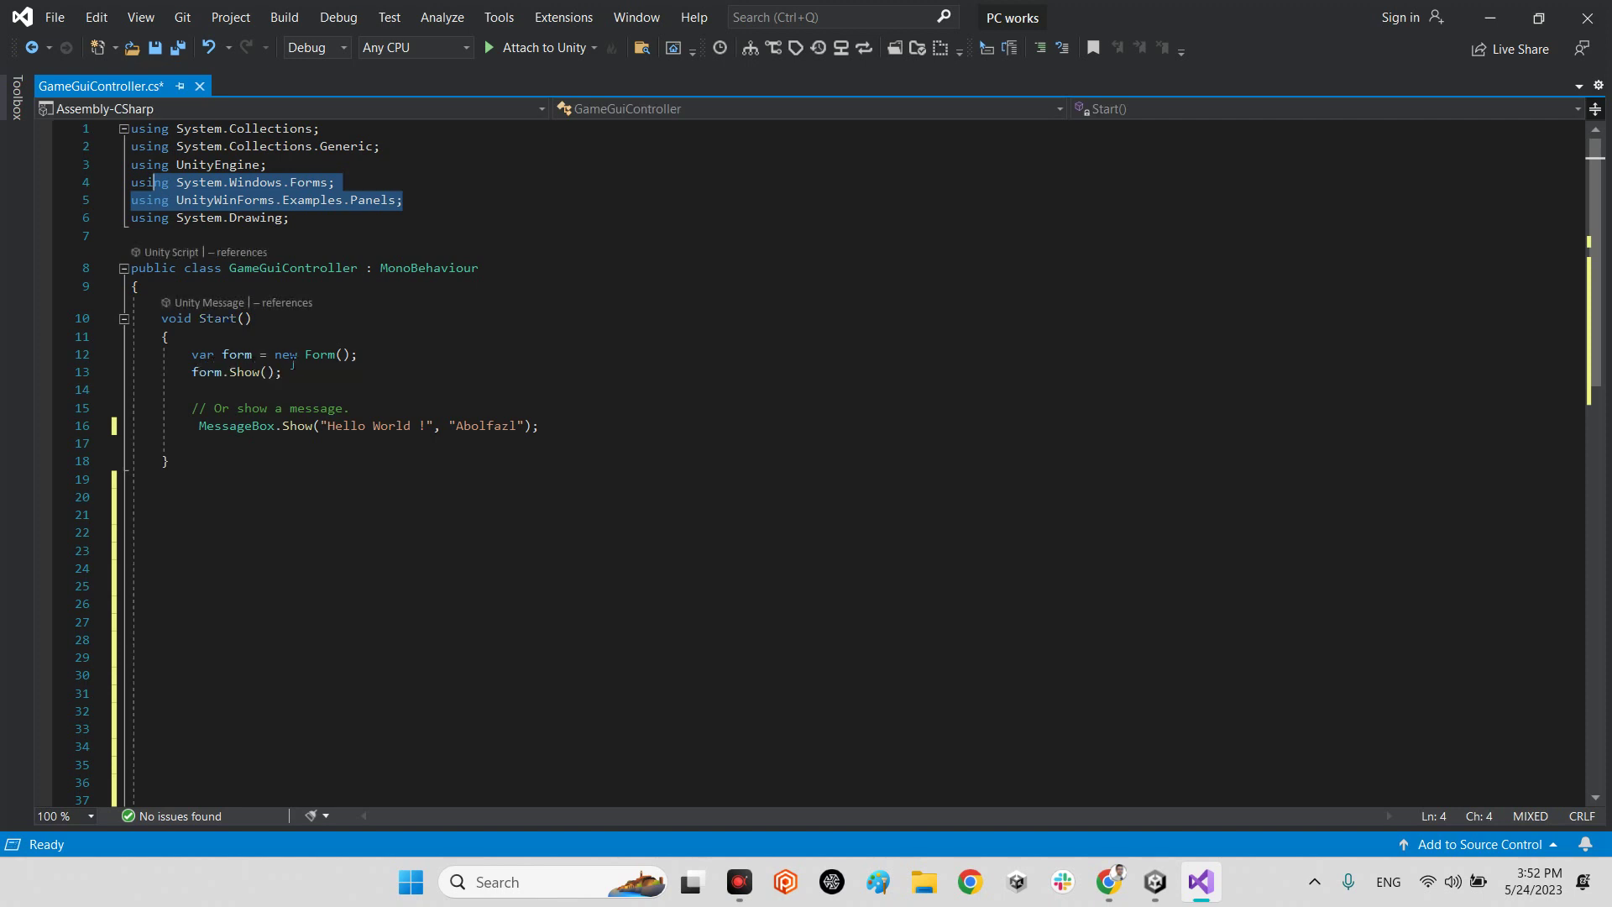
click(250, 372)
drag(257, 371, 192, 372)
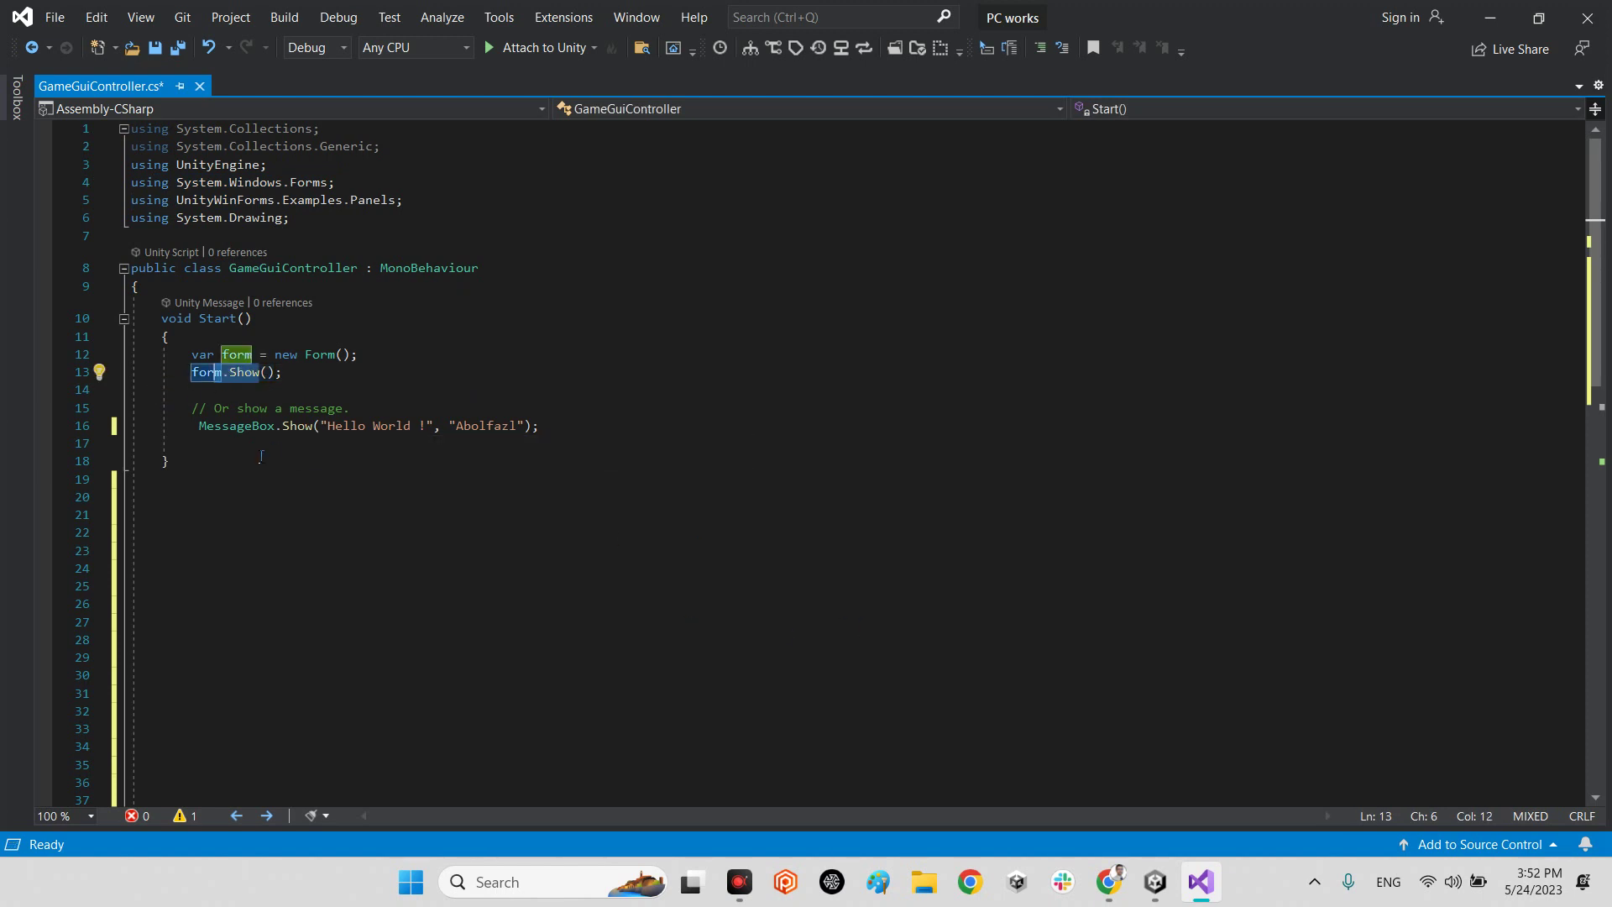
drag(198, 426, 574, 438)
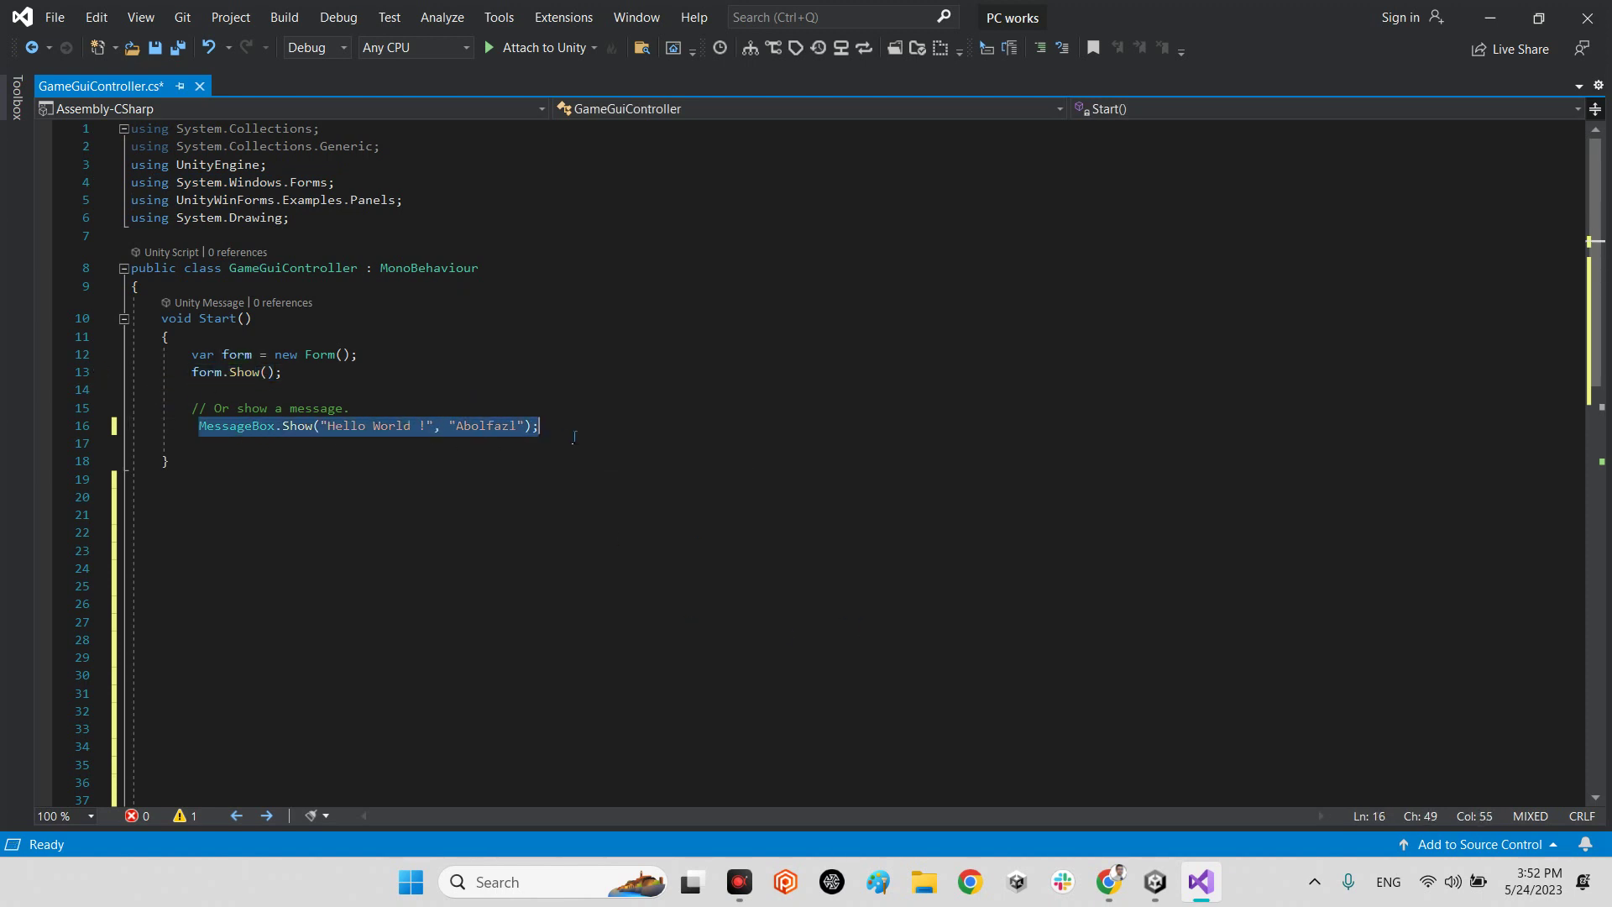
click(248, 444)
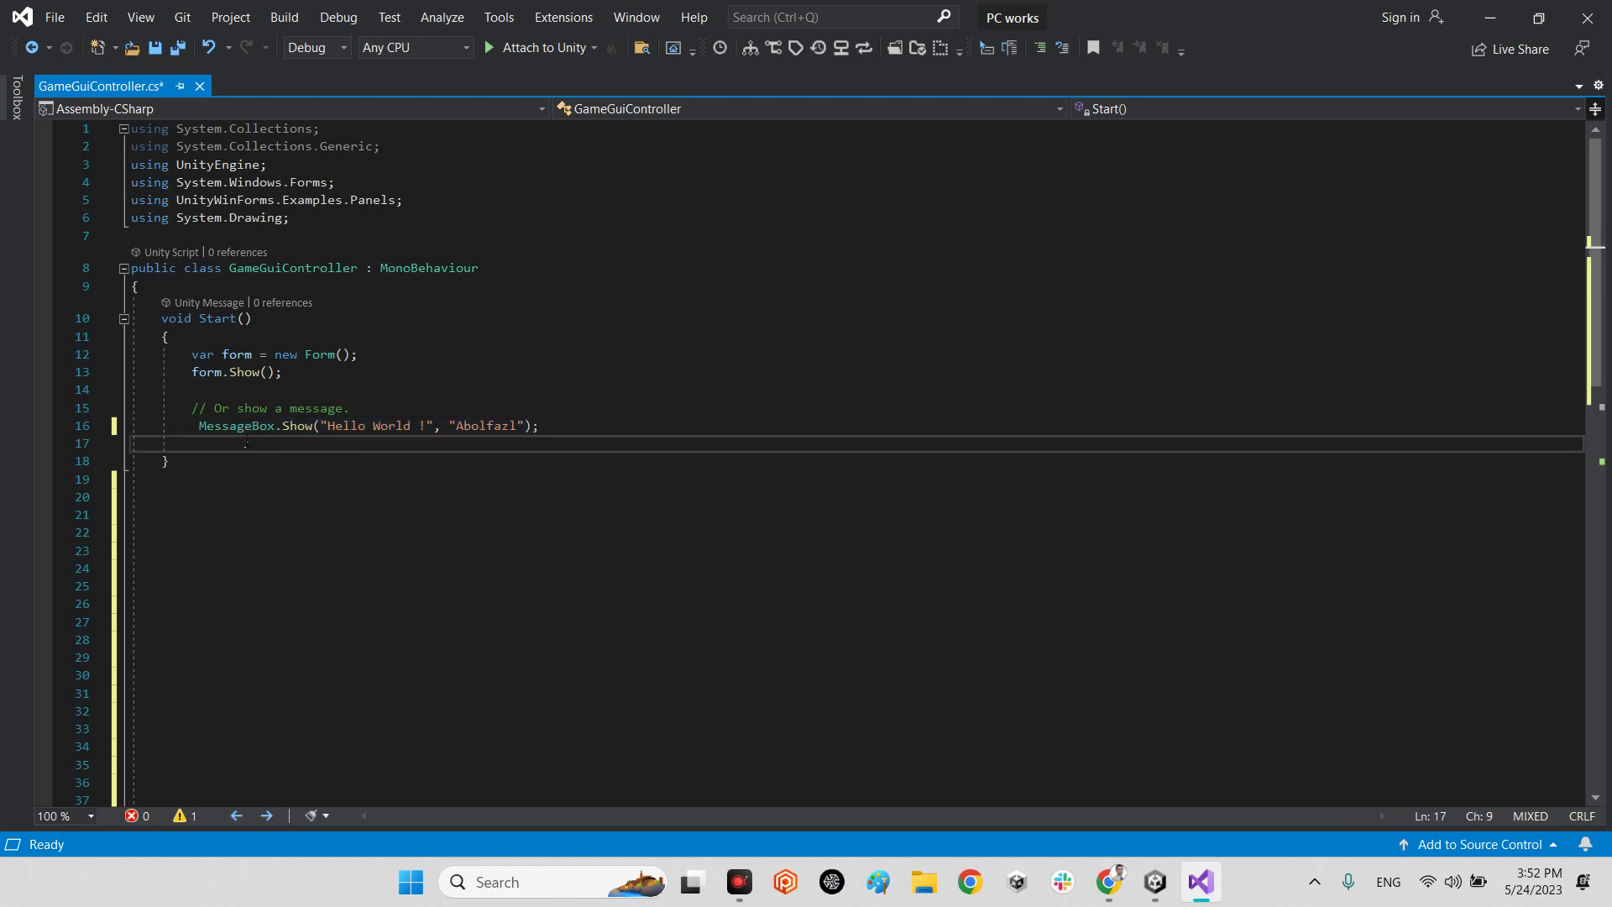
mouse_move(378, 425)
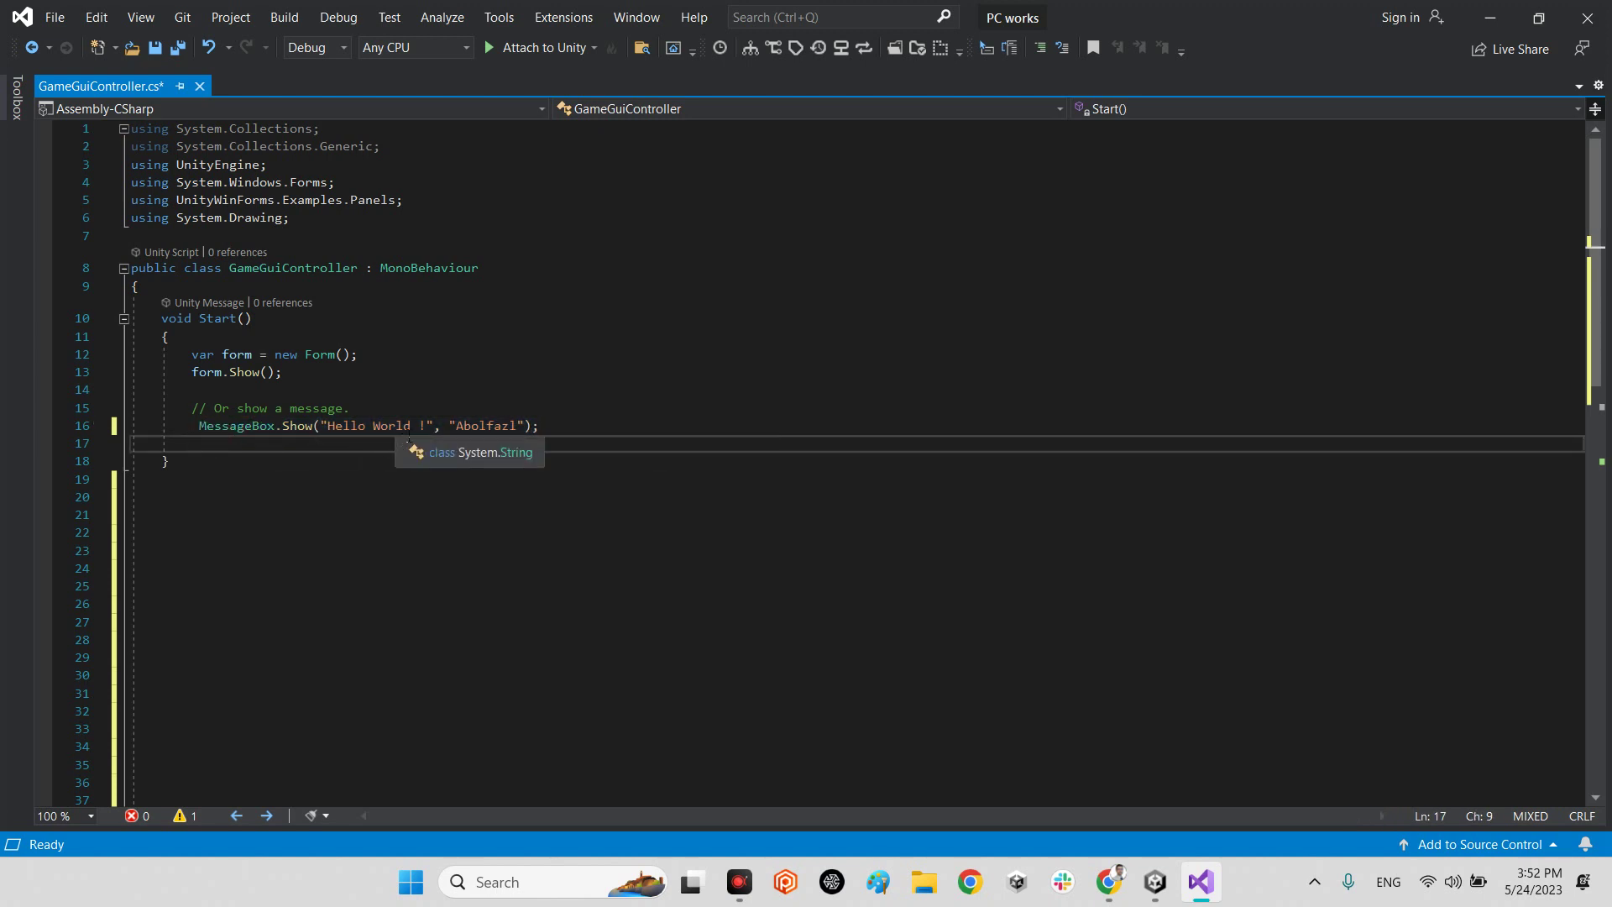
drag(414, 425, 326, 425)
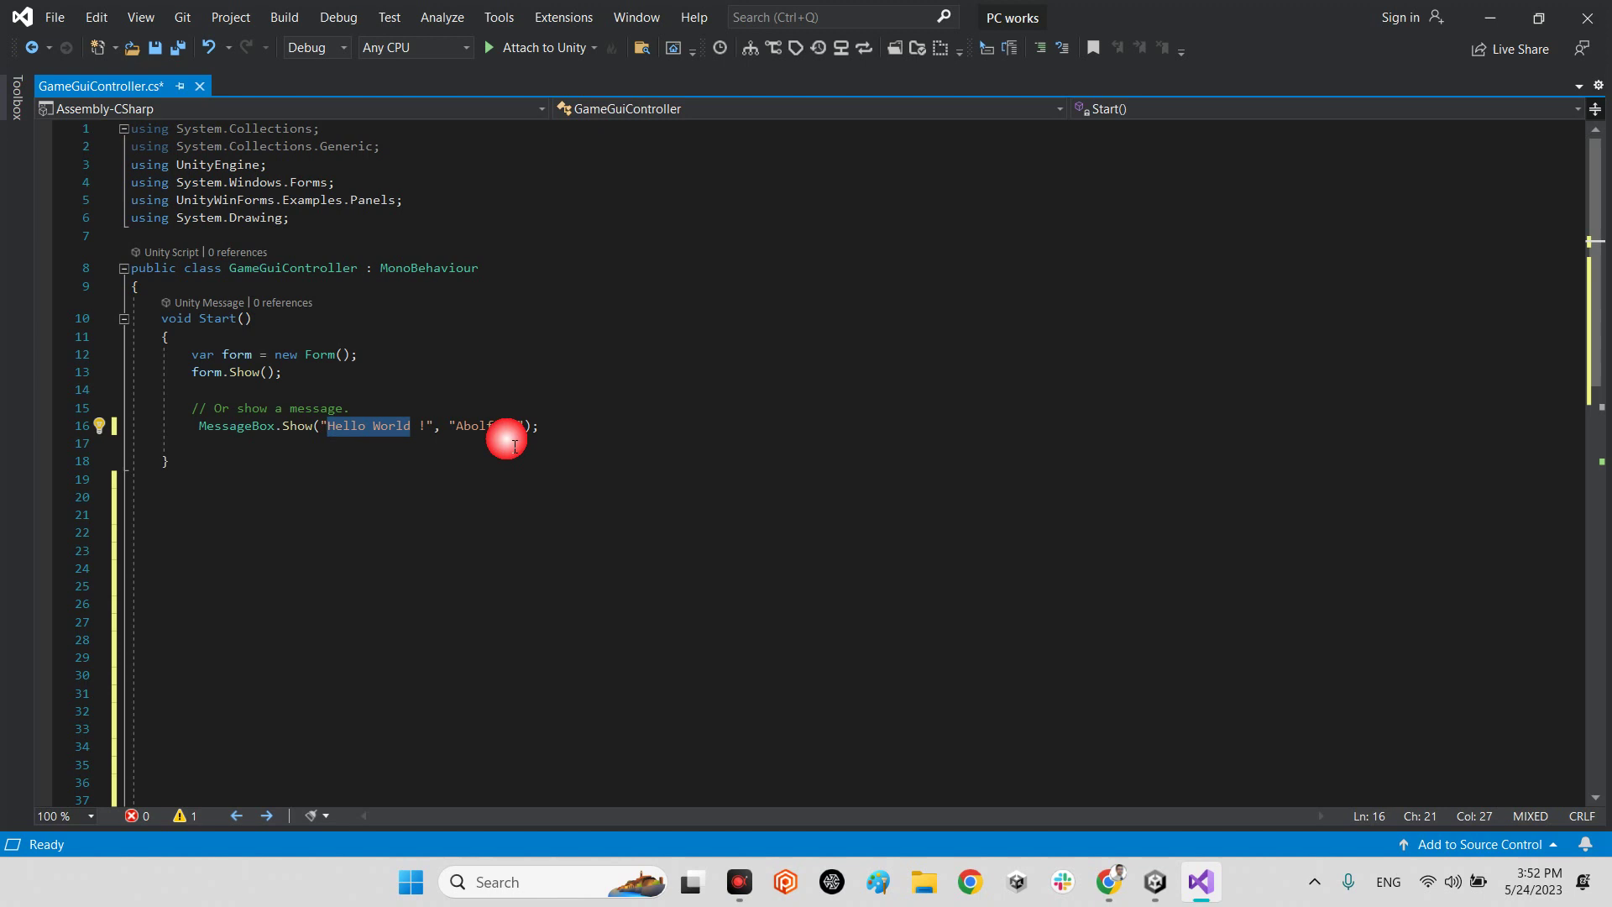
click(494, 424)
drag(495, 425, 472, 424)
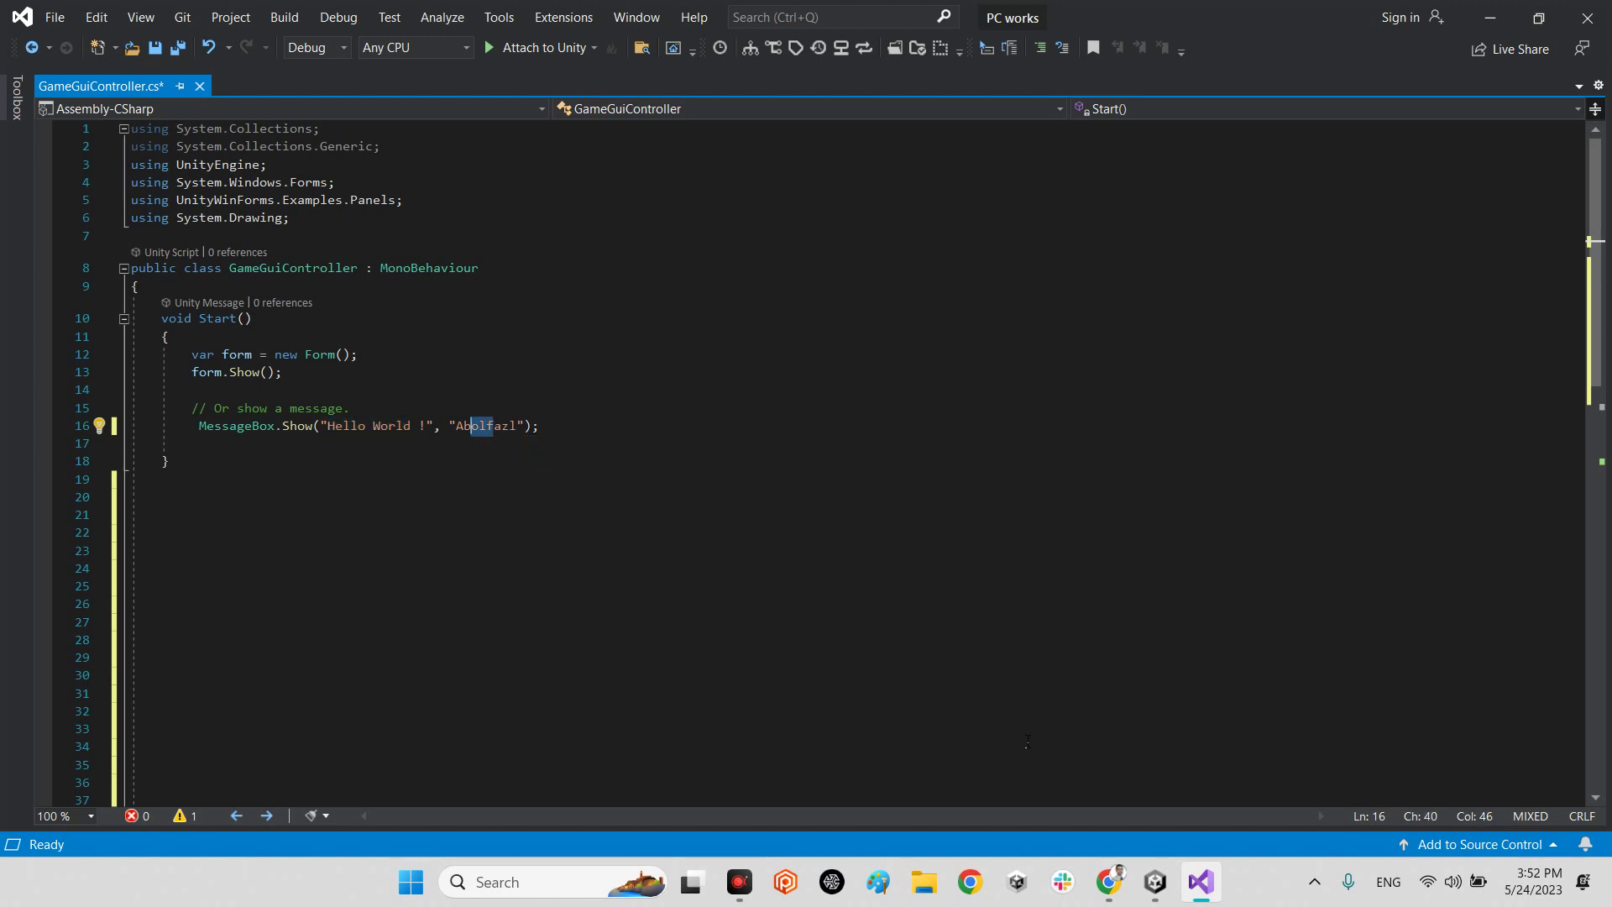
click(612, 442)
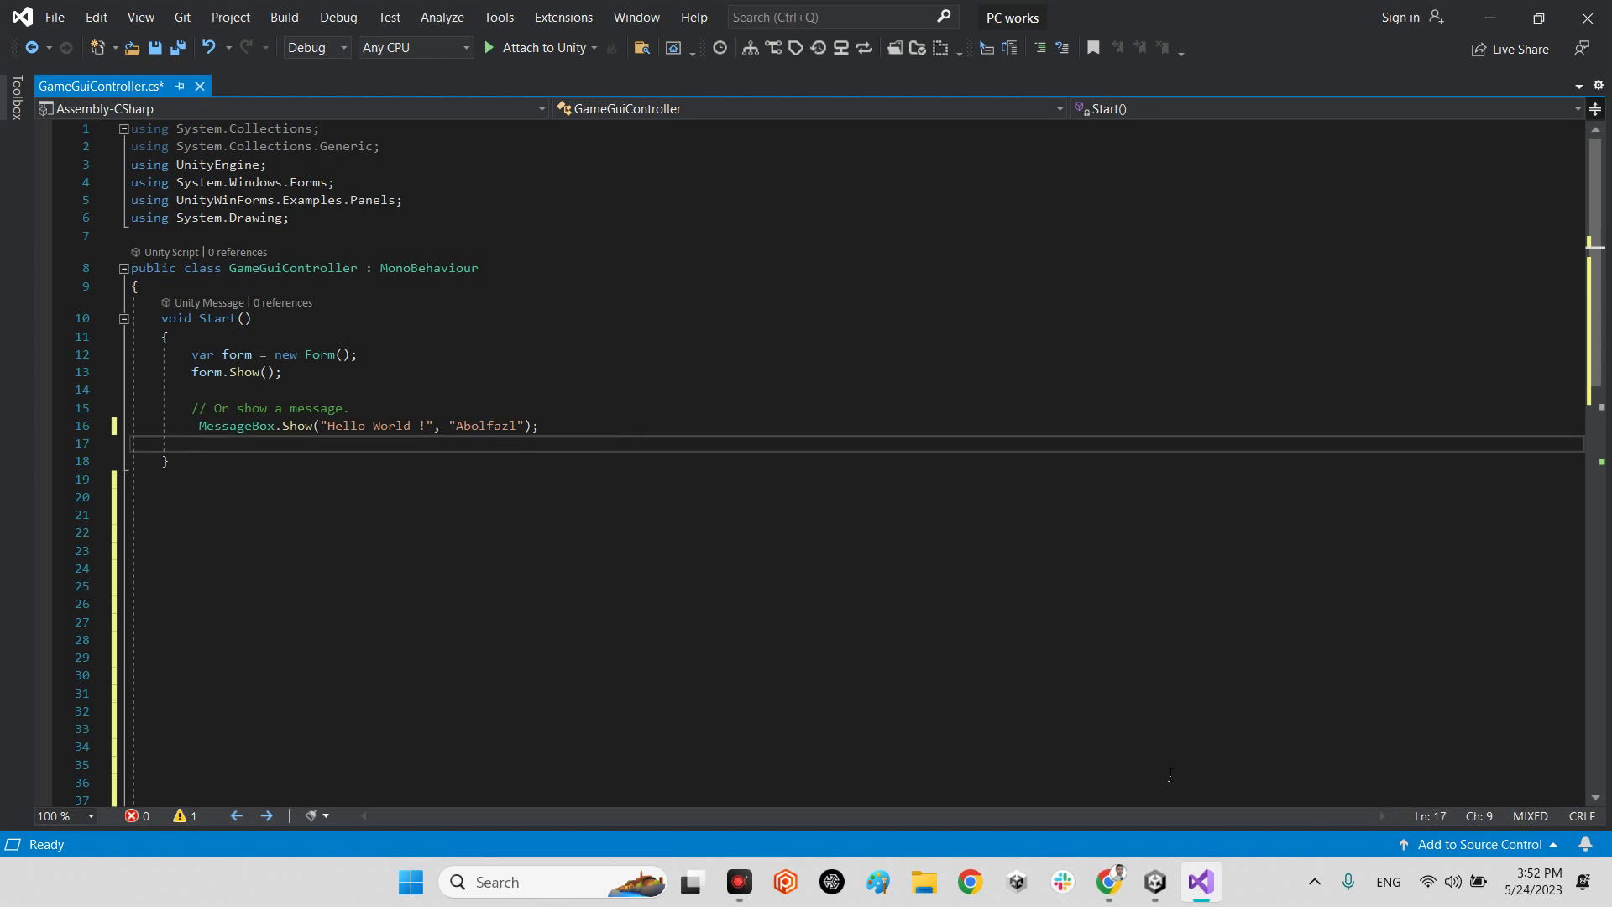
- Play the scene at Full HD 1920x1080 in a maximized Game view and move the Hello World box
click(1154, 882)
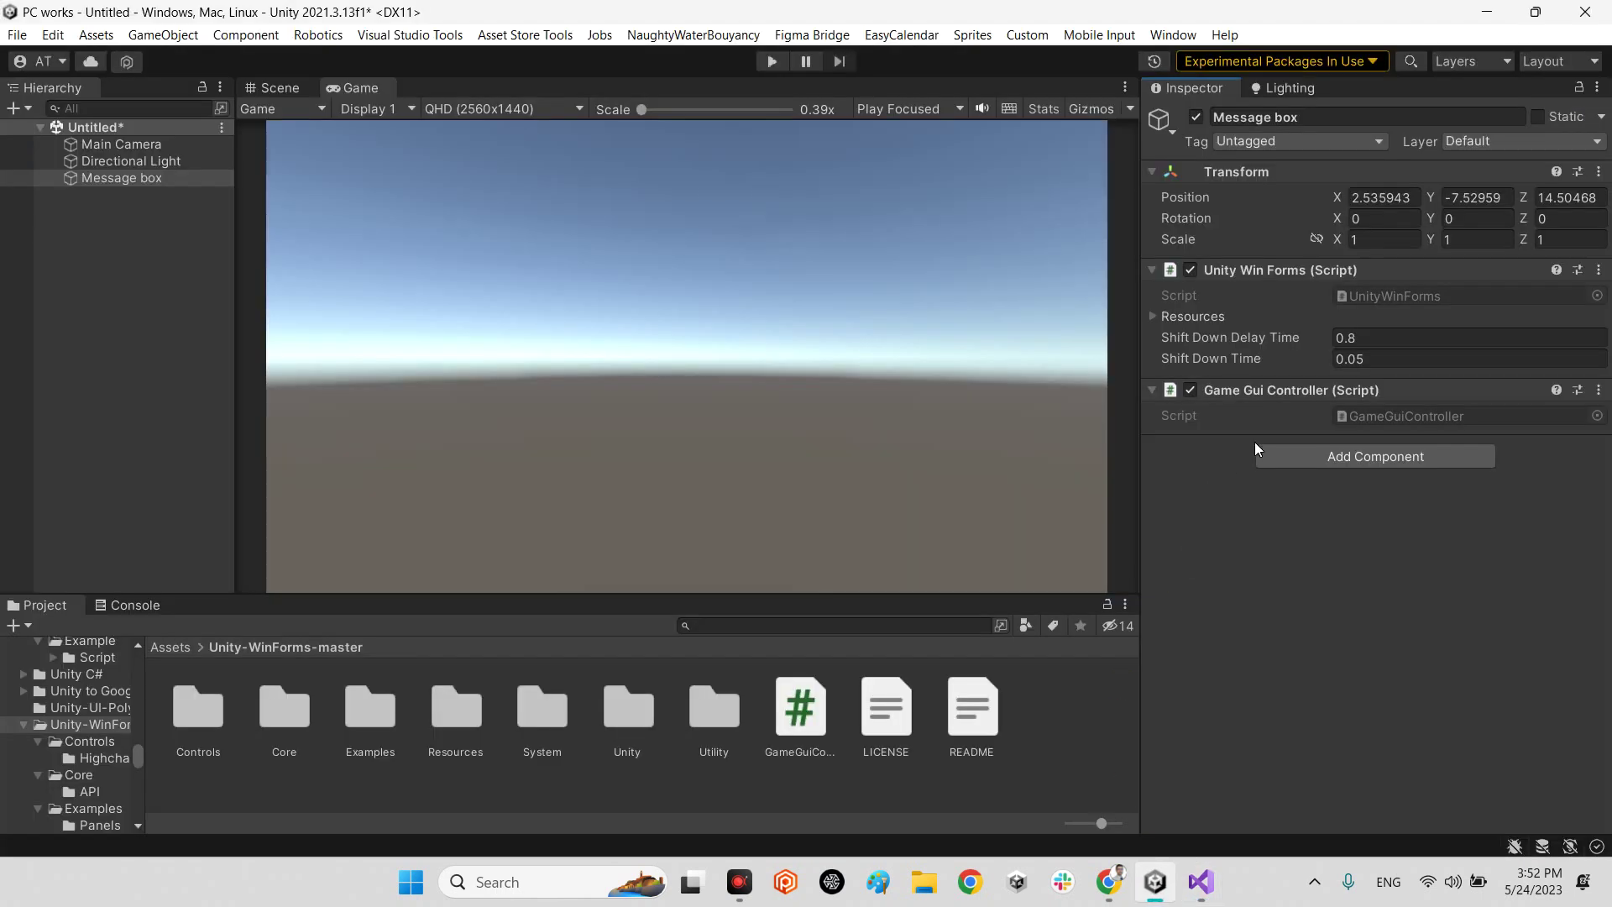
click(498, 108)
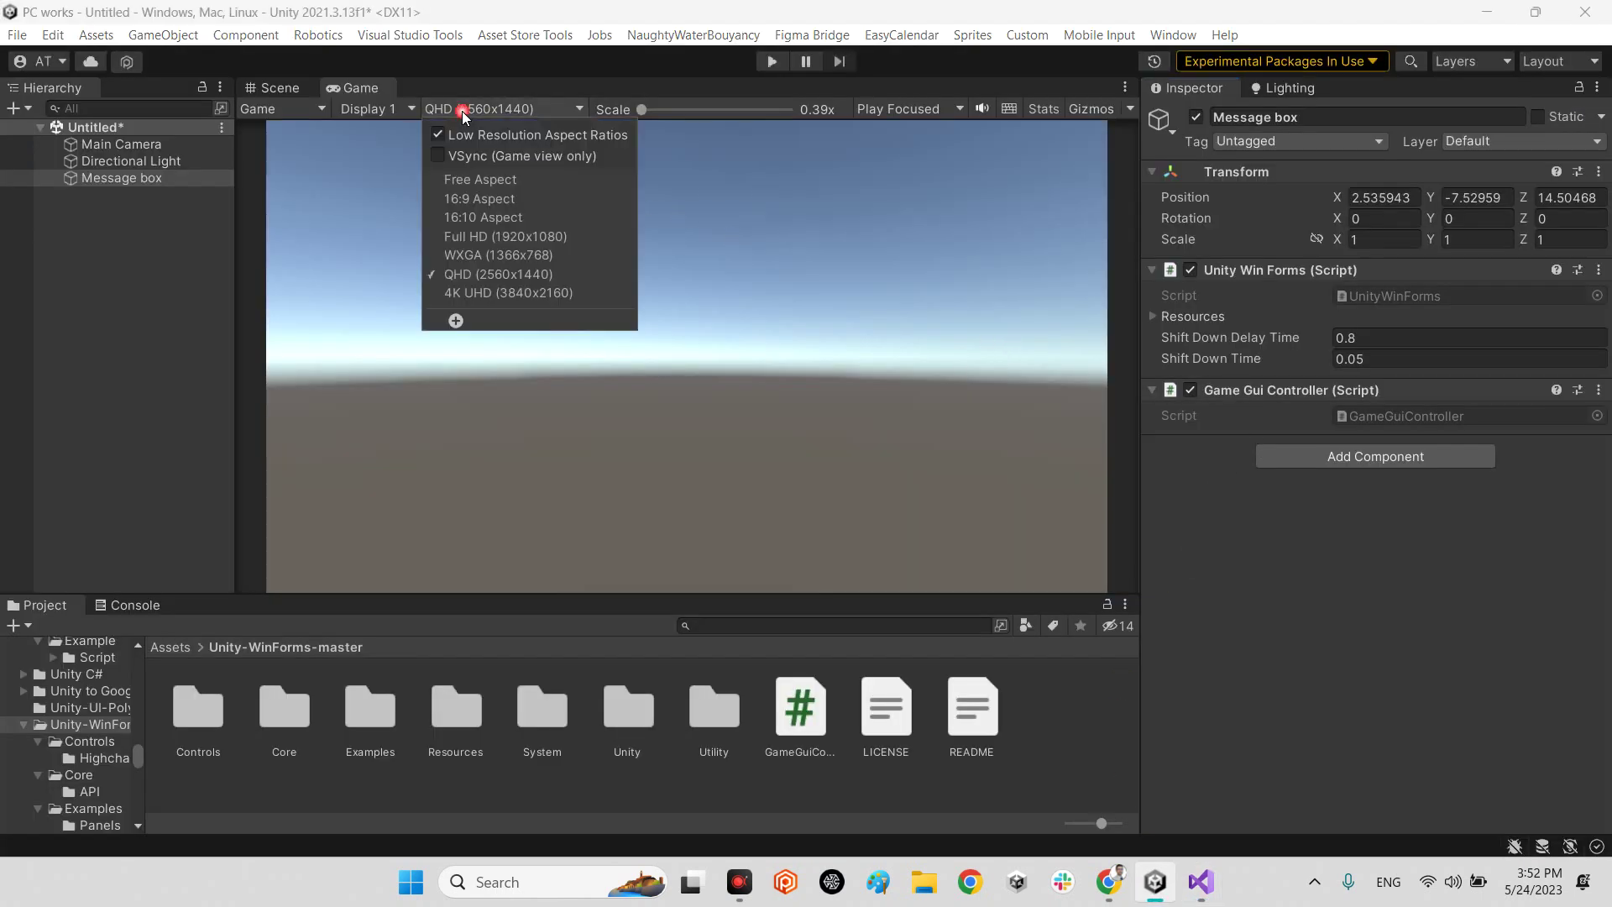
click(482, 233)
click(770, 61)
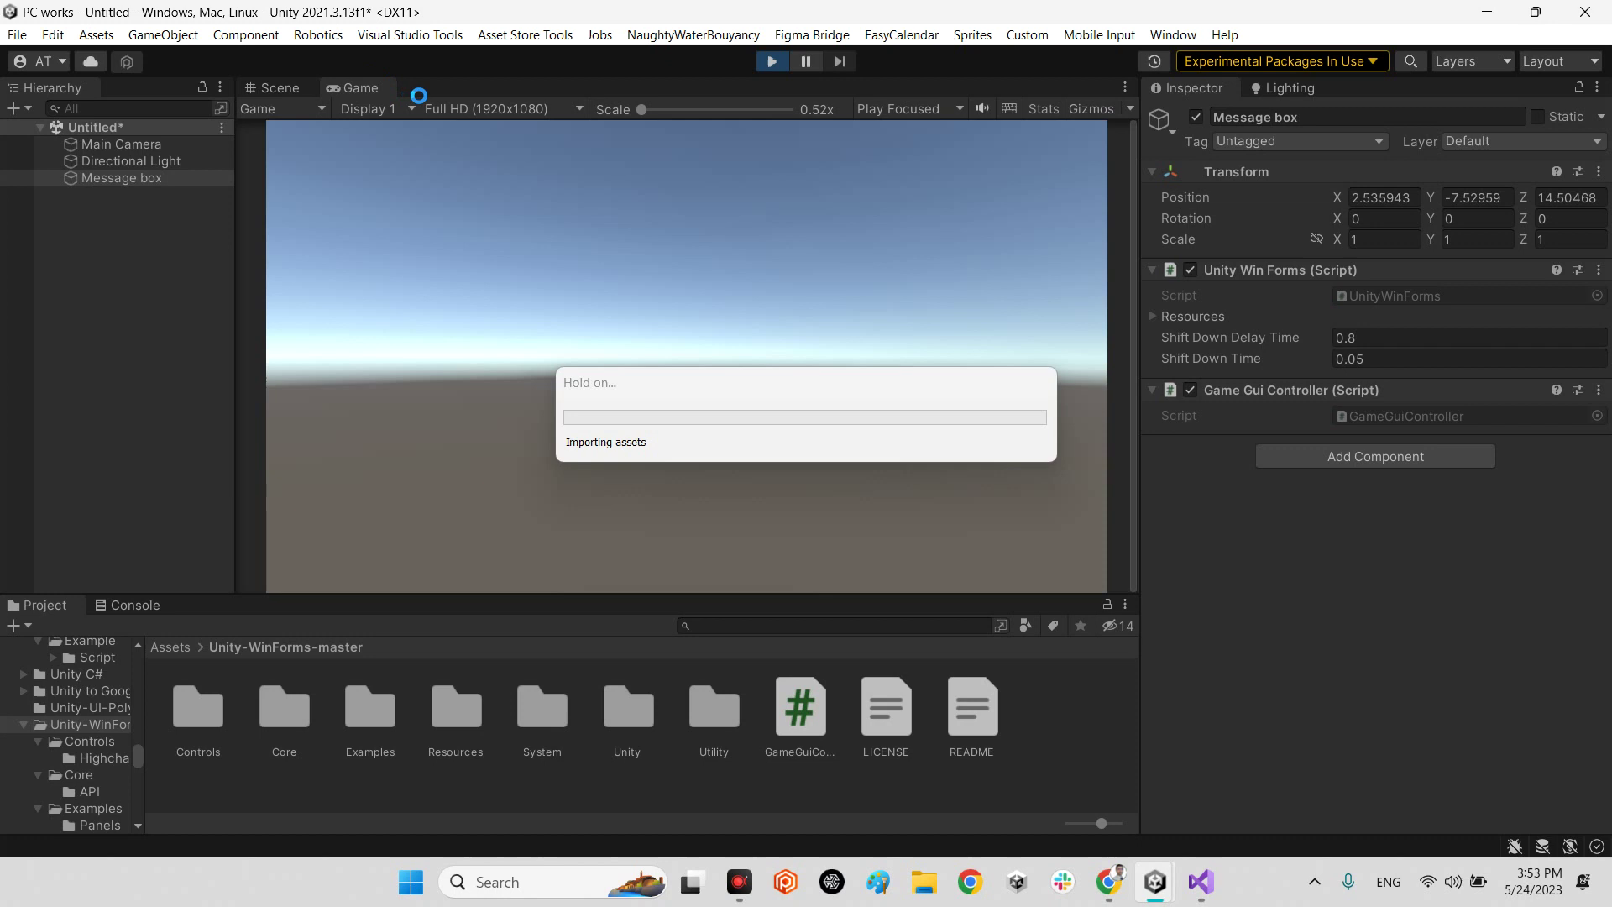
double_click(341, 86)
drag(789, 440, 844, 270)
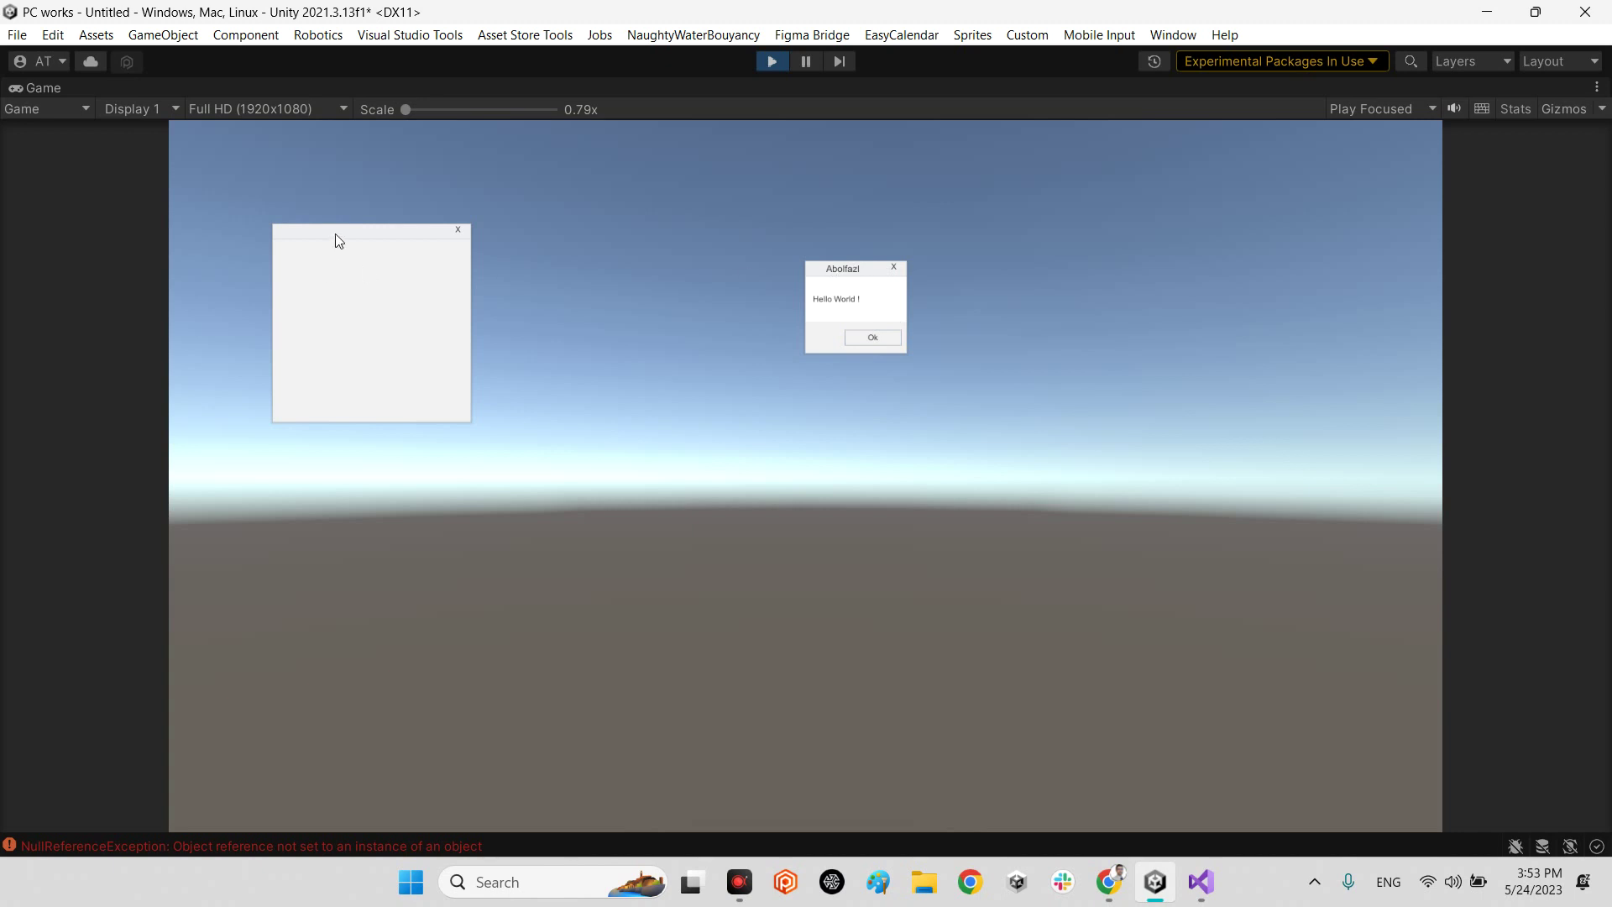
- Select the MessageBox.Show line in Visual Studio and drag the Hello World box around the game
click(1200, 882)
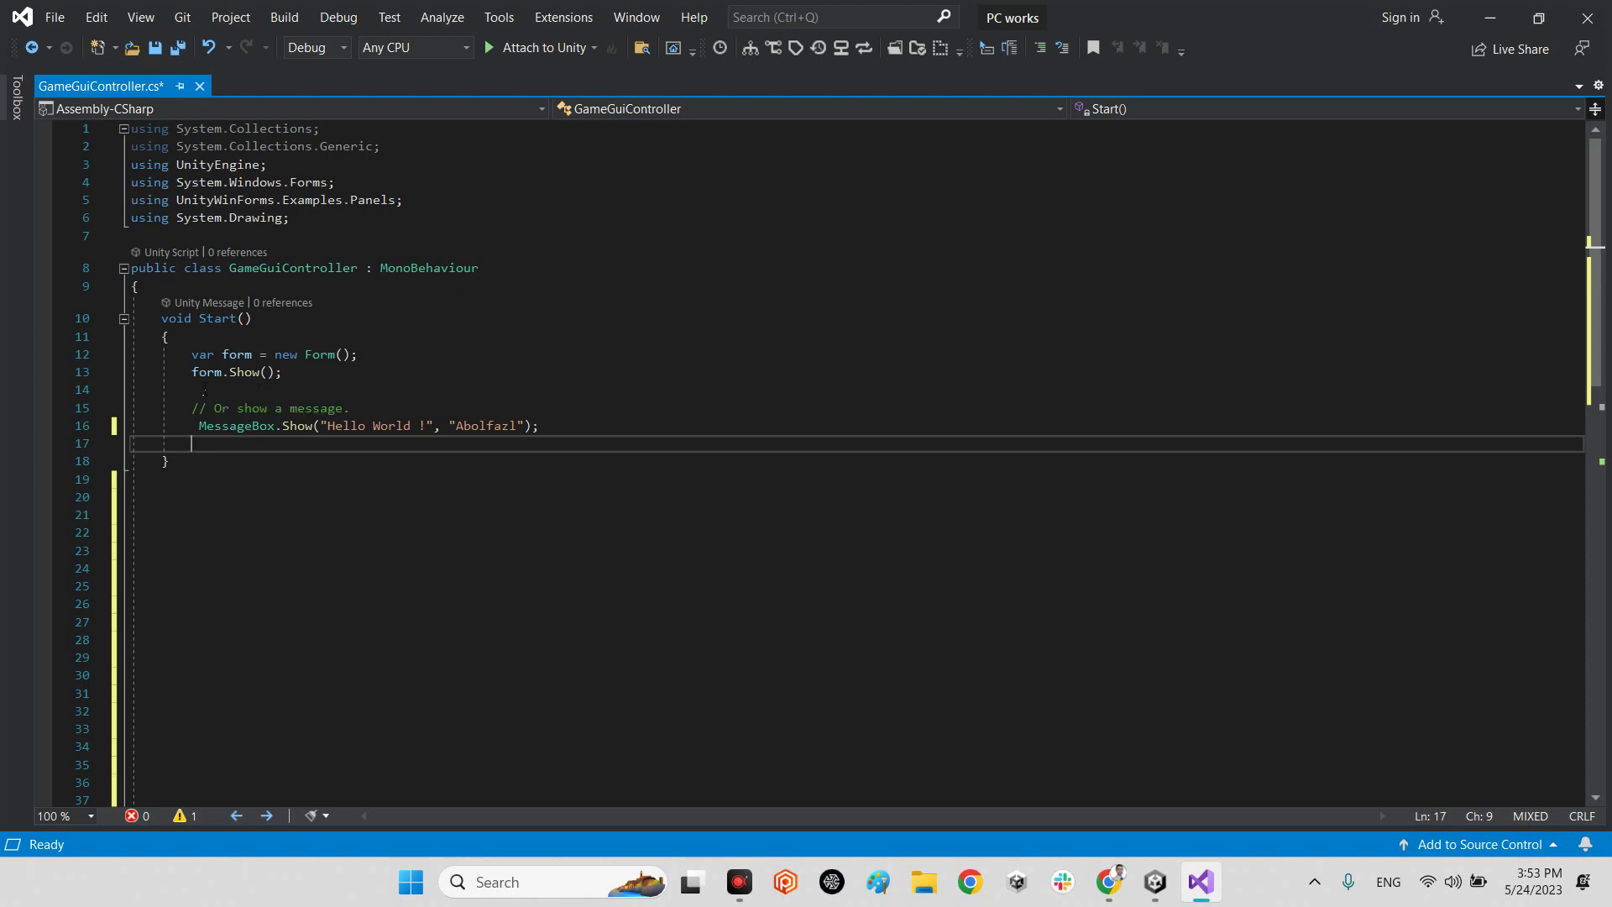
click(1155, 881)
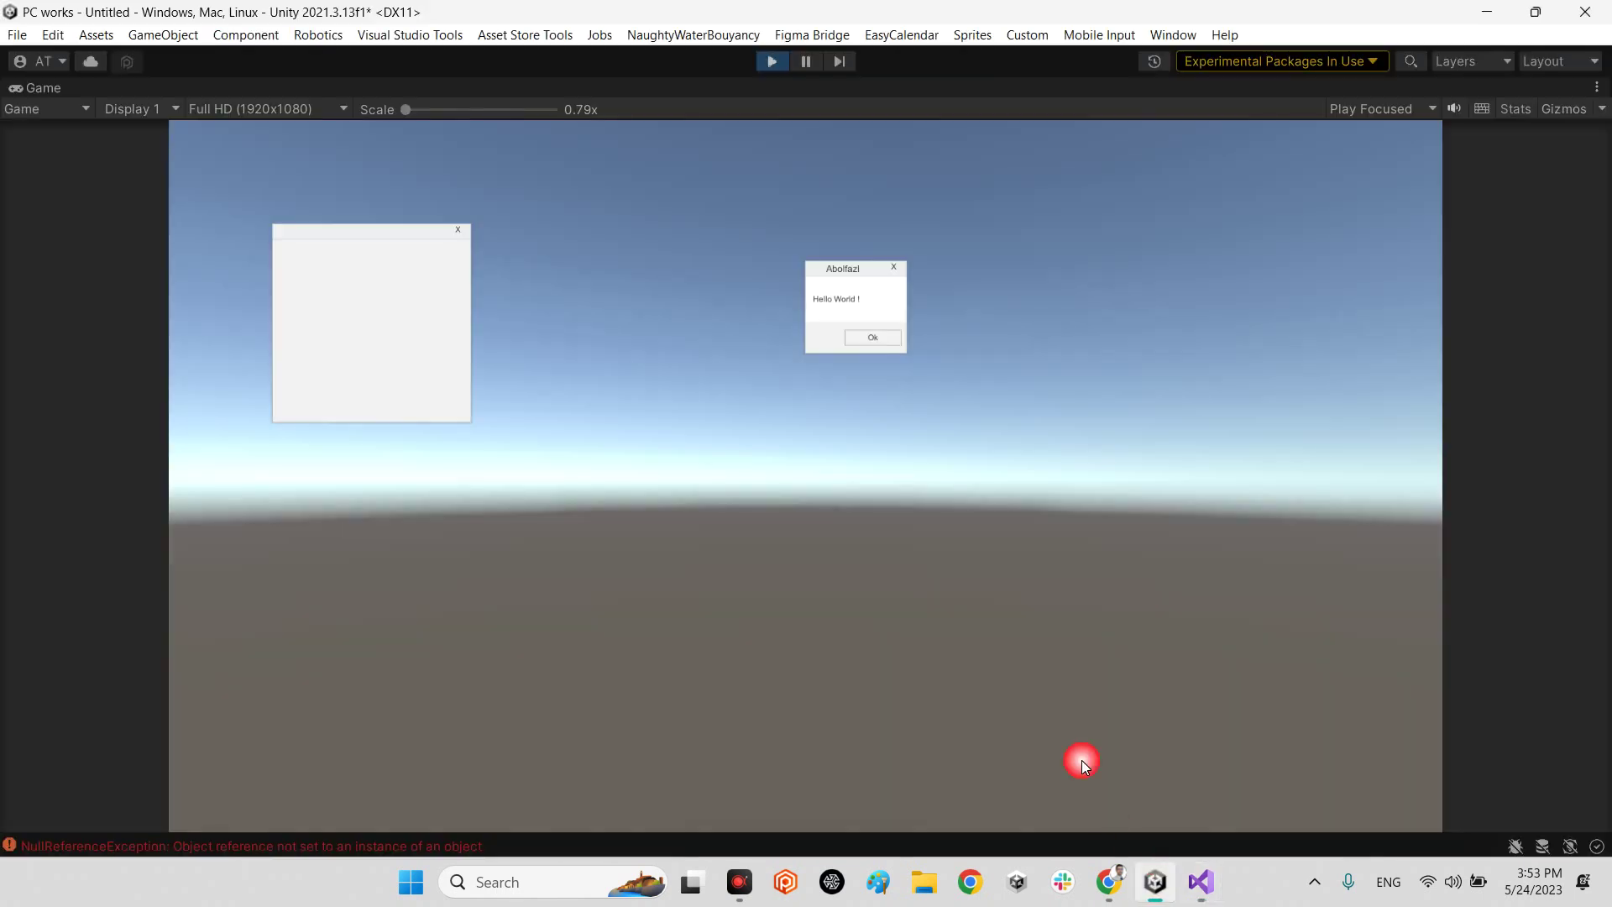
mouse_move(843, 268)
mouse_down()
mouse_move(722, 413)
mouse_move(728, 466)
mouse_up()
click(1199, 882)
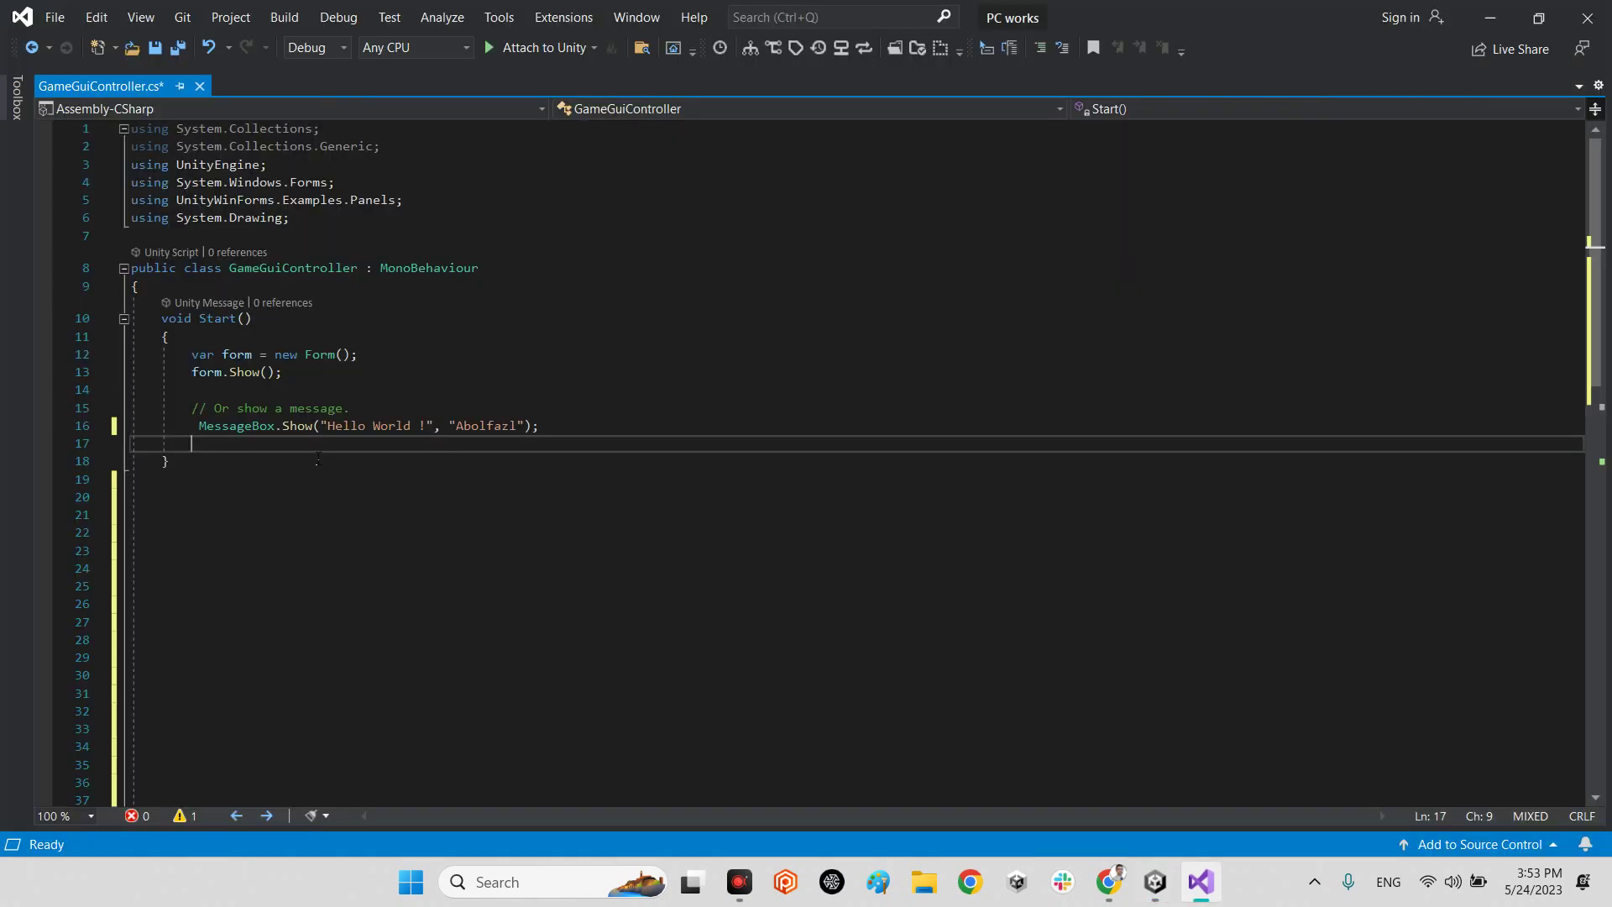
key(Up)
key(shift+End)
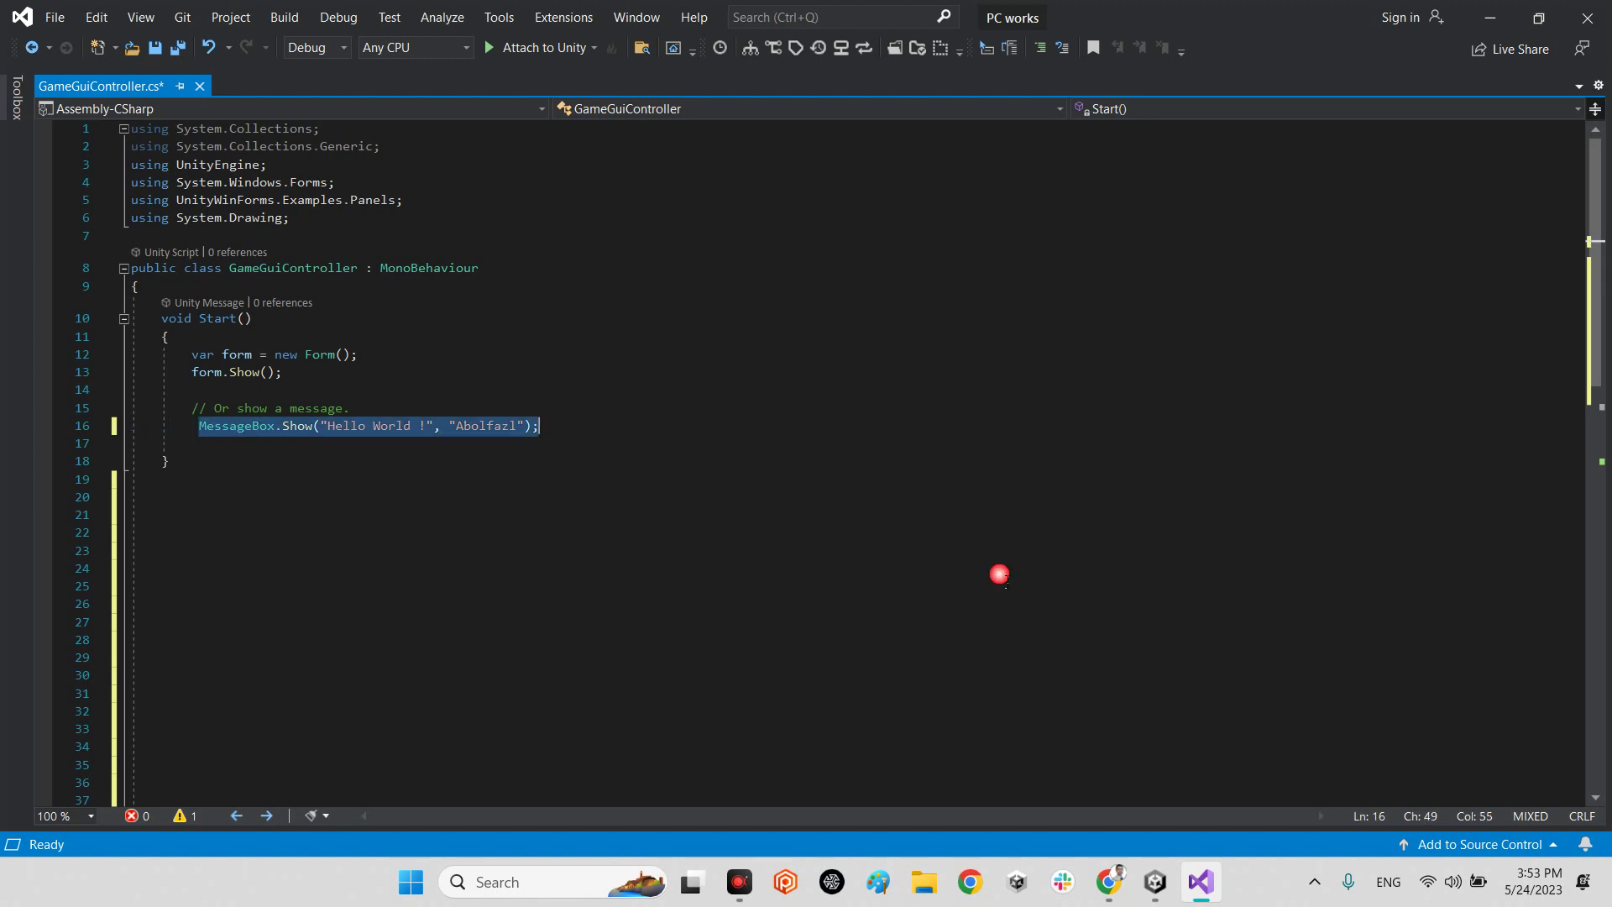
click(1153, 881)
mouse_move(731, 439)
mouse_down()
mouse_move(999, 275)
mouse_move(690, 291)
mouse_move(1007, 325)
mouse_move(616, 291)
mouse_up()
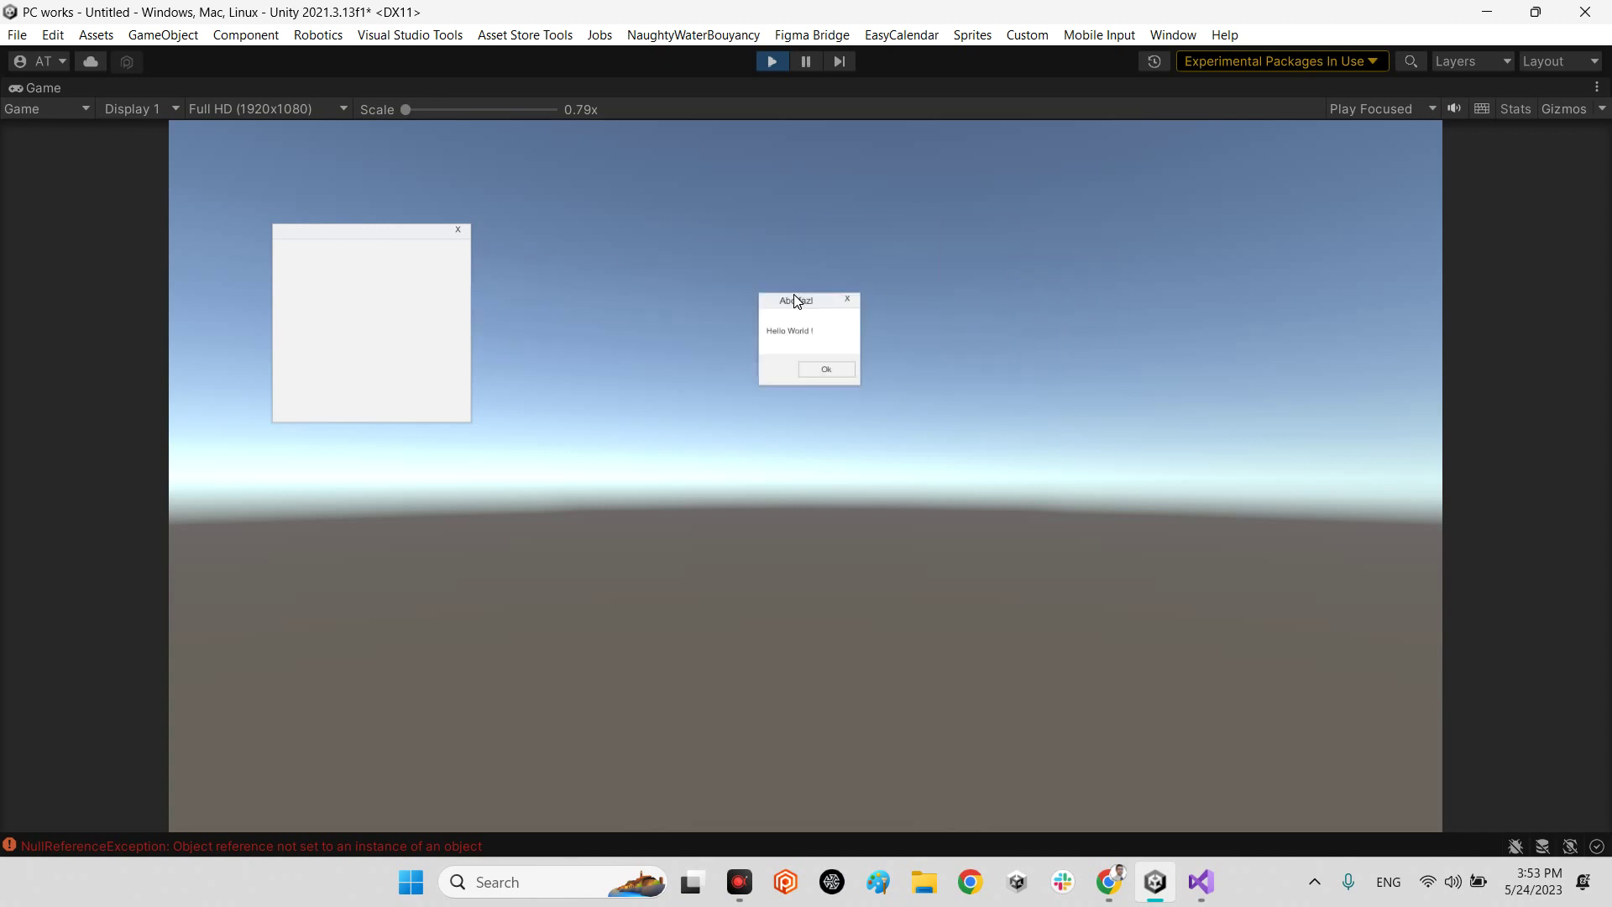
click(1109, 882)
scroll(376, 676, down, 5)
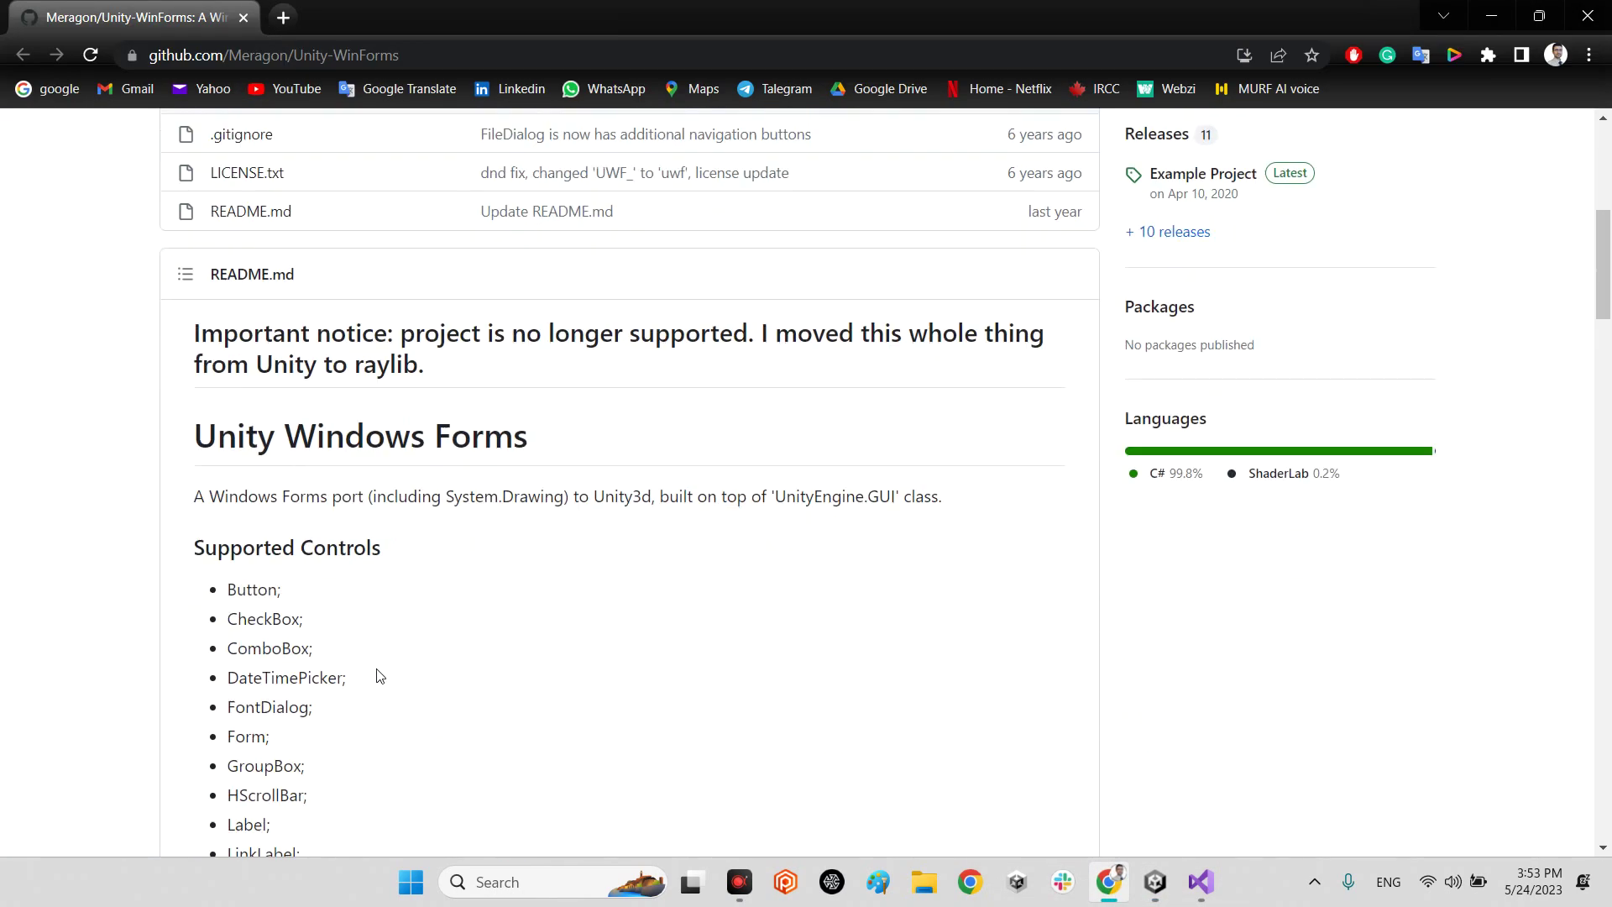
scroll(375, 676, down, 3)
drag(202, 280, 409, 722)
click(457, 607)
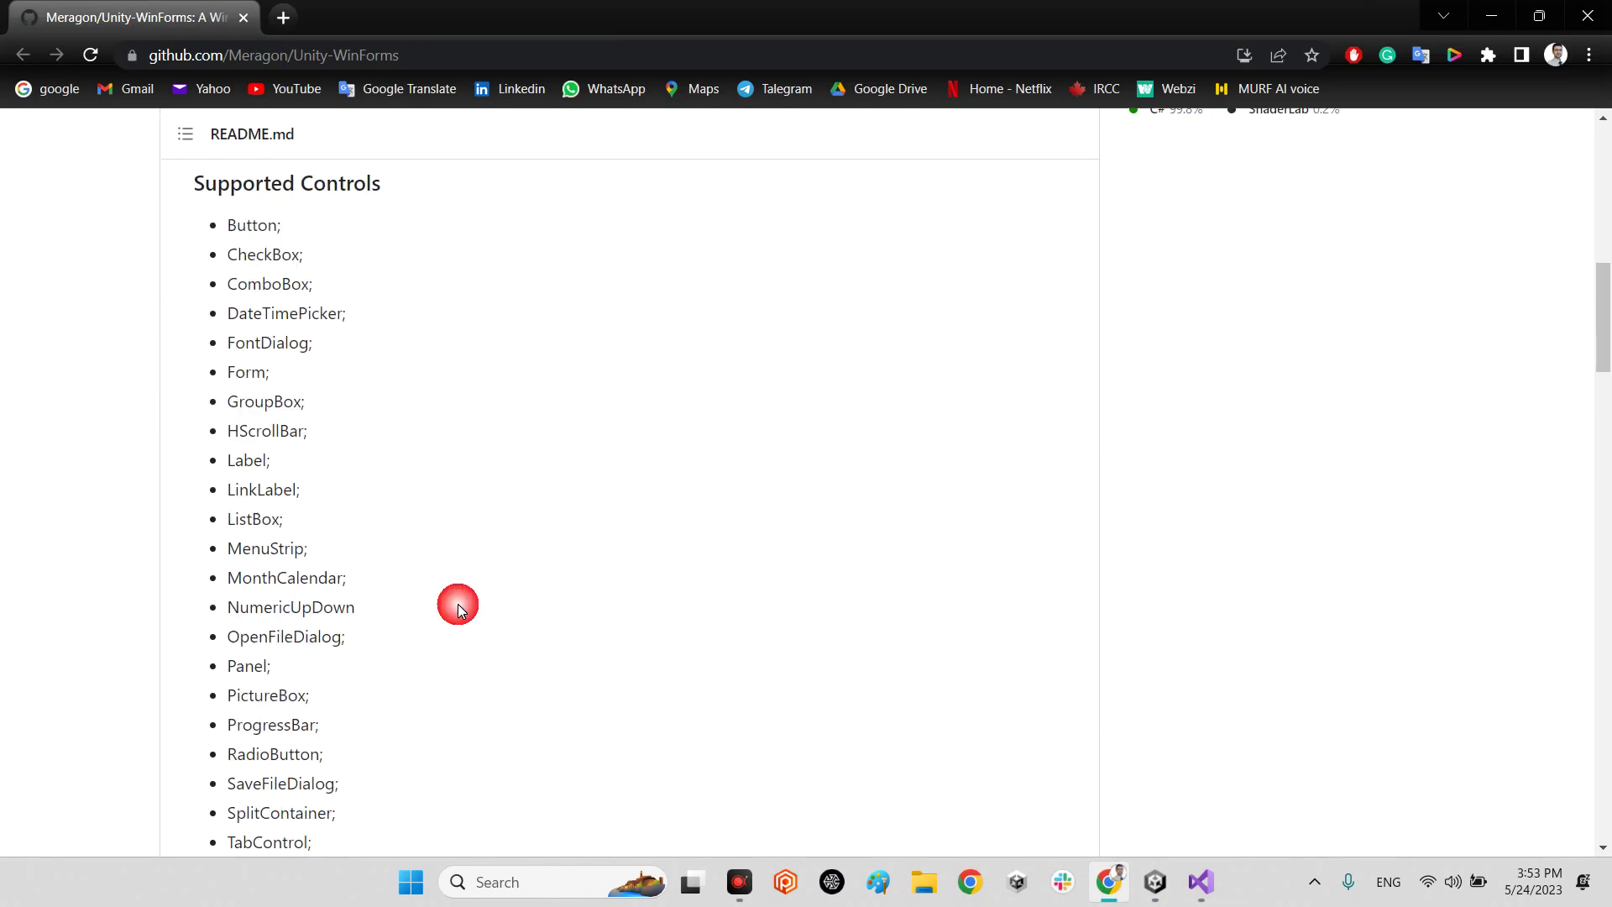
scroll(458, 606, down, 1)
scroll(456, 605, up, 4)
scroll(492, 518, up, 4)
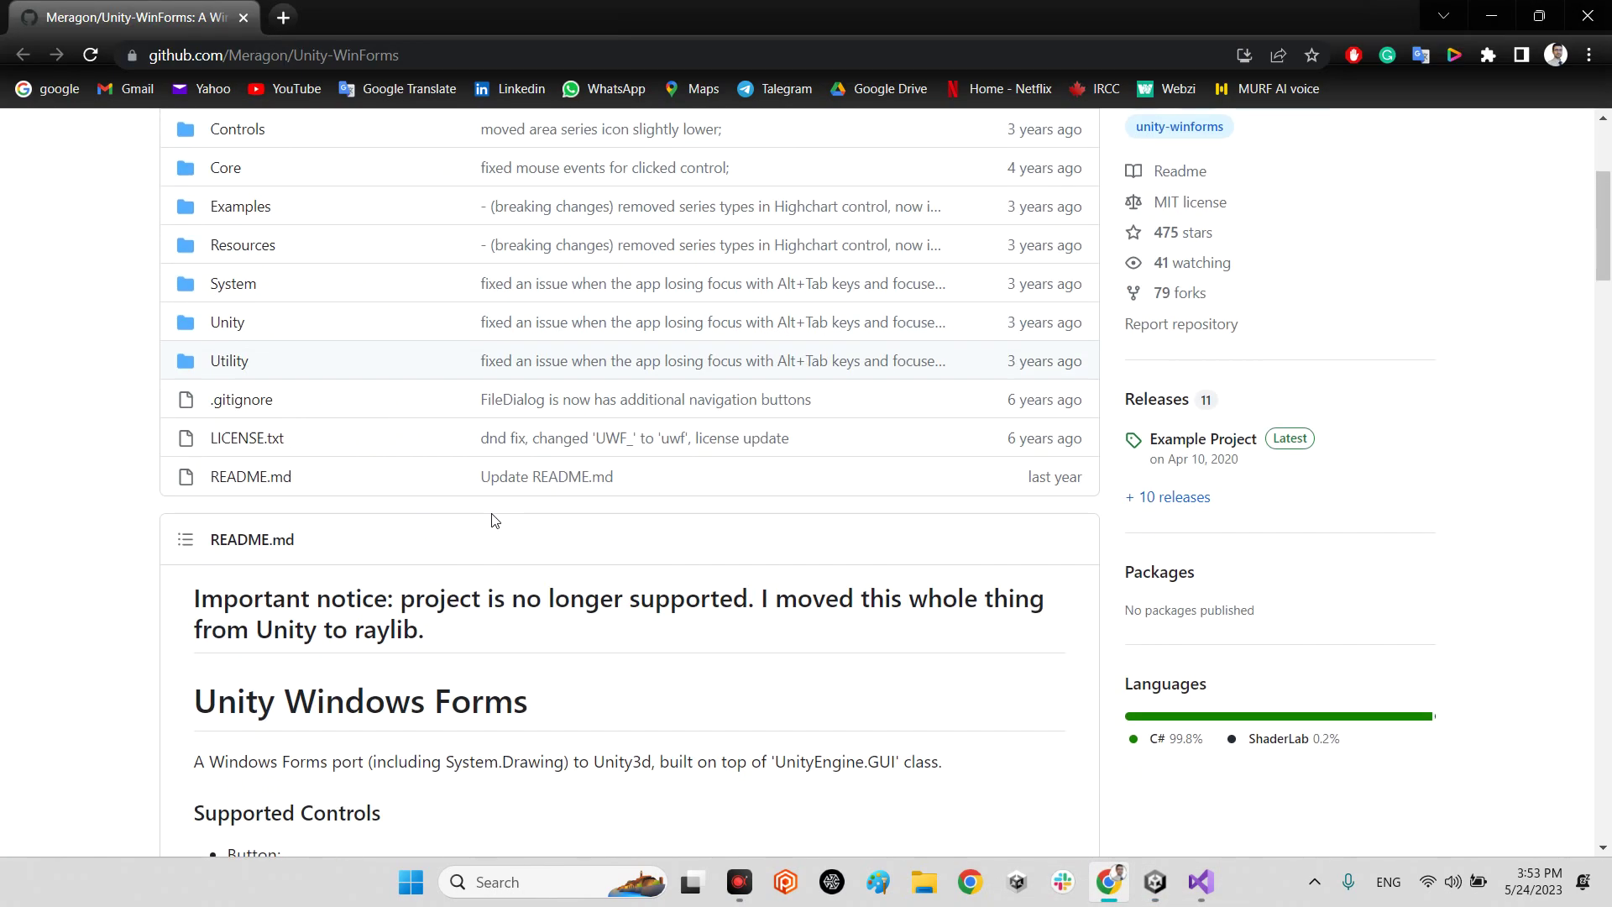
- Drag the Hello World box, dismiss it with Ok, and stop Play mode
click(1155, 882)
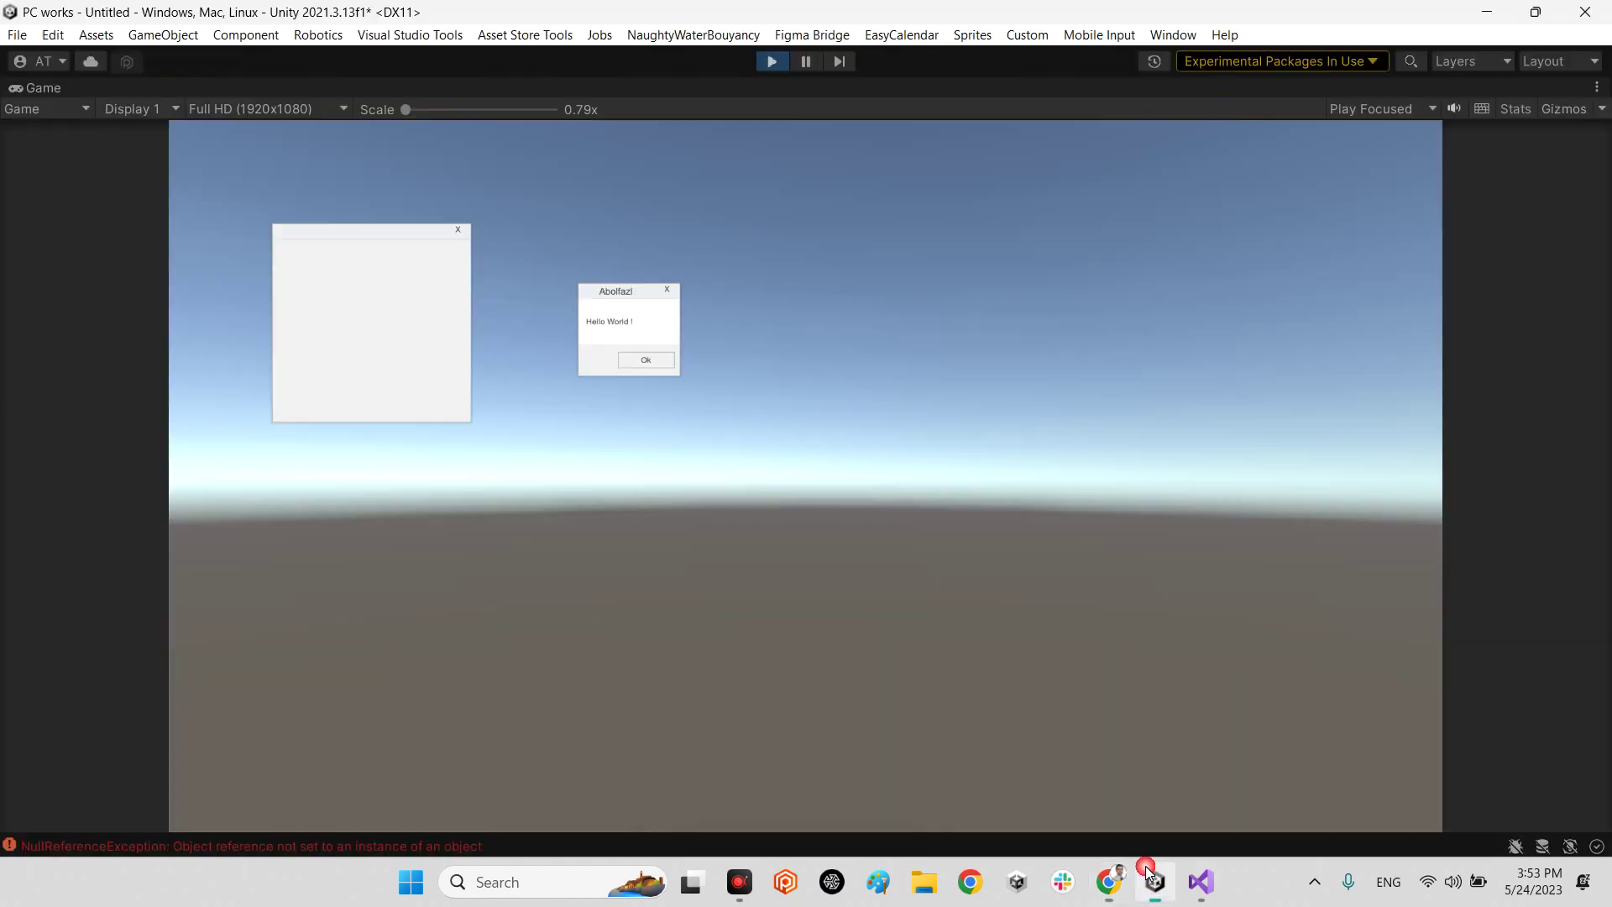
drag(616, 307, 816, 372)
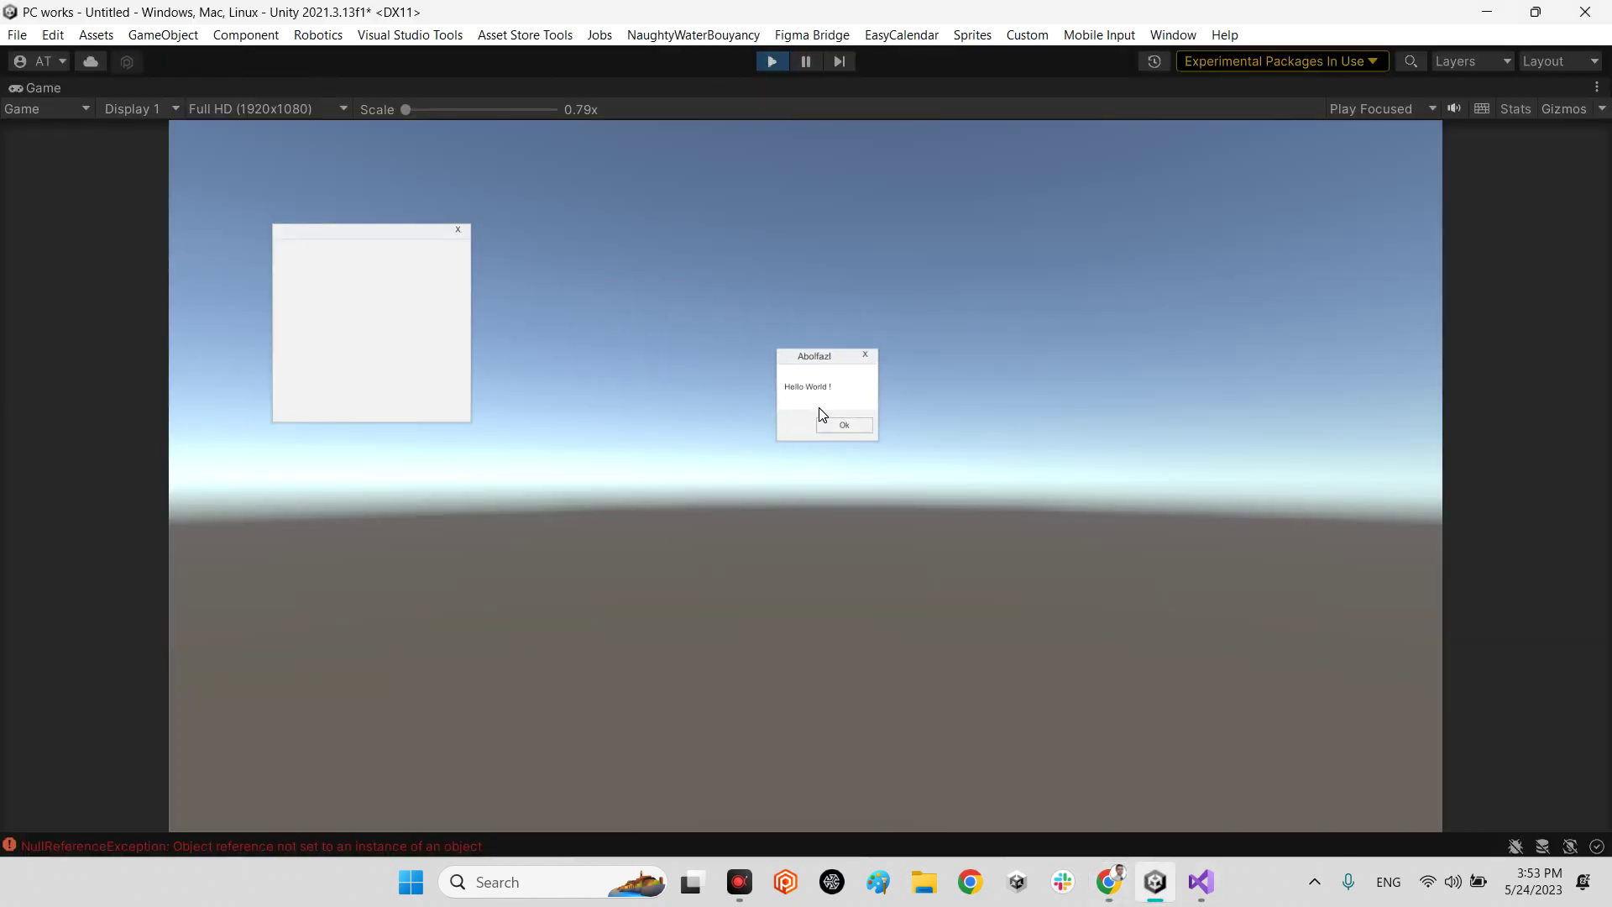
click(842, 425)
click(770, 61)
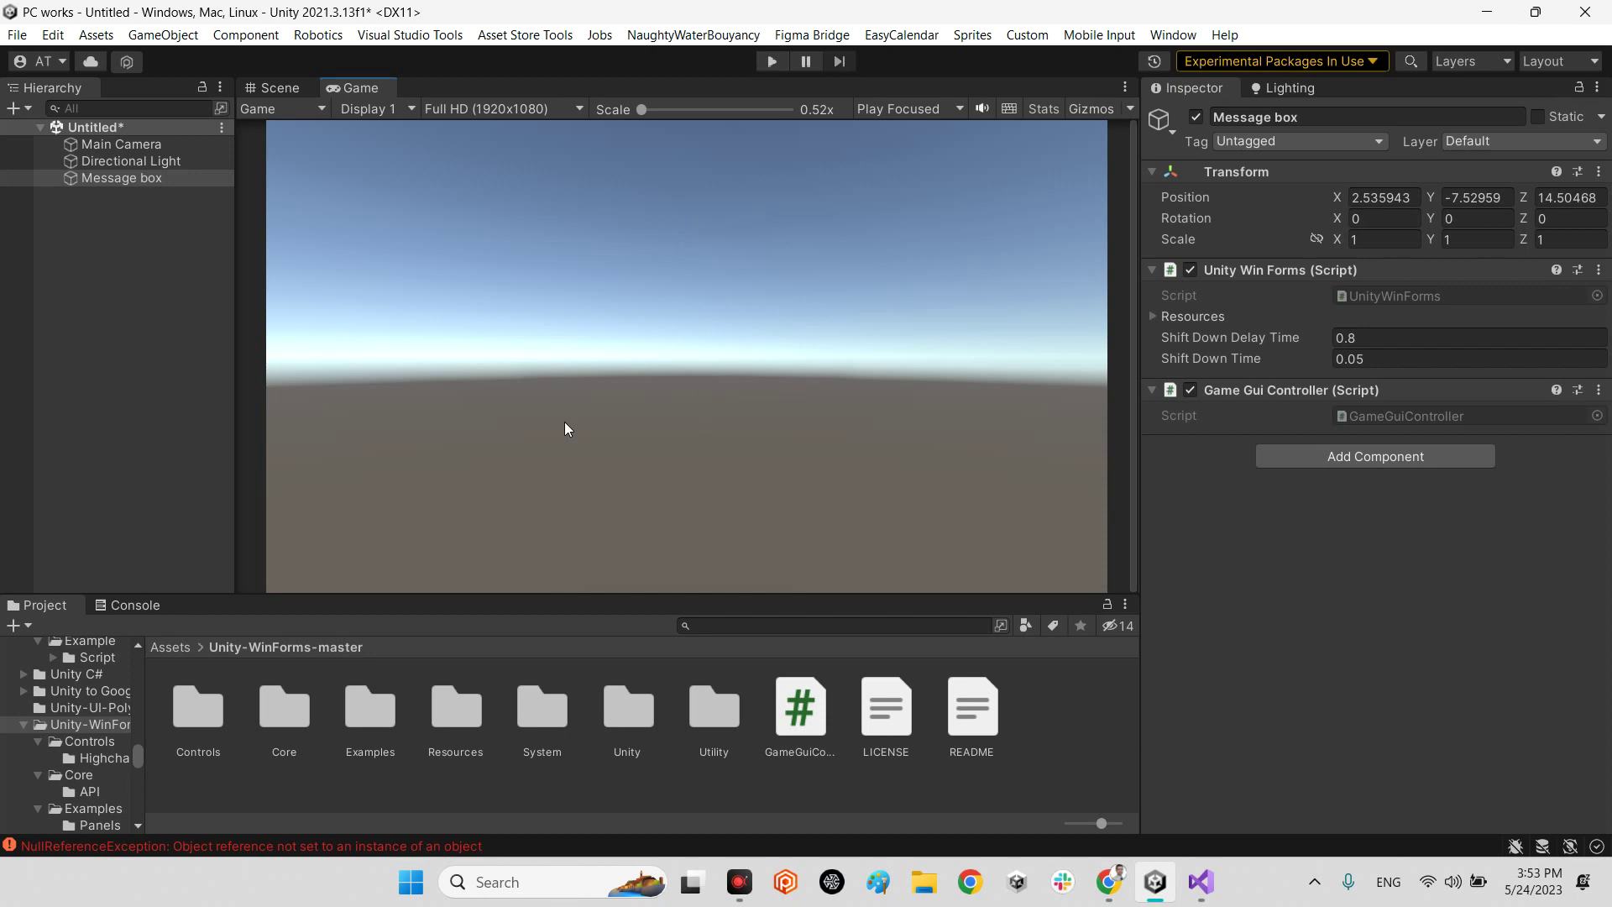